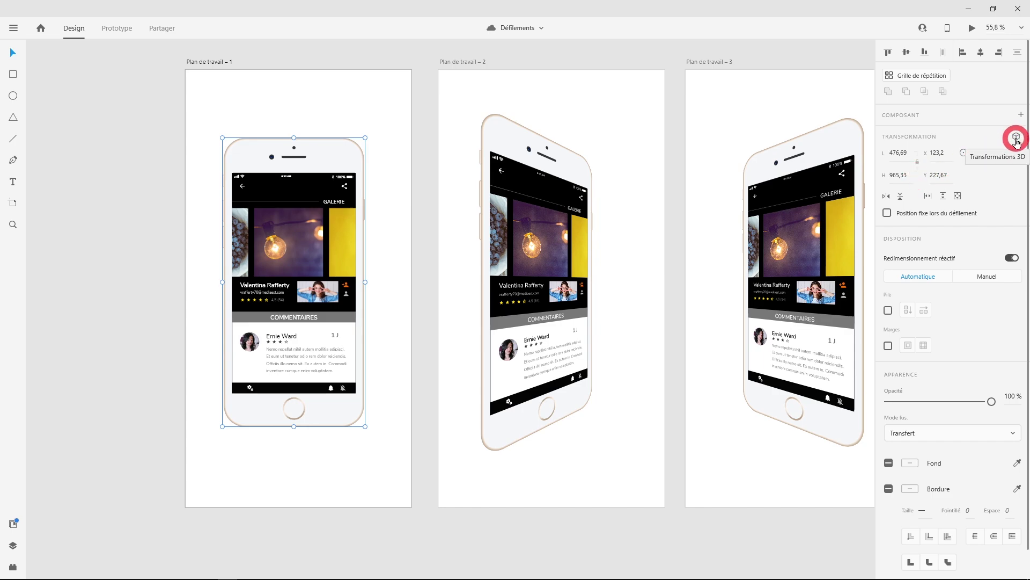
Step: Turn on 3D transforms for the phone on artboard 1 and tilt it about 3° and 18° with a depth of about 5.38
click(1016, 137)
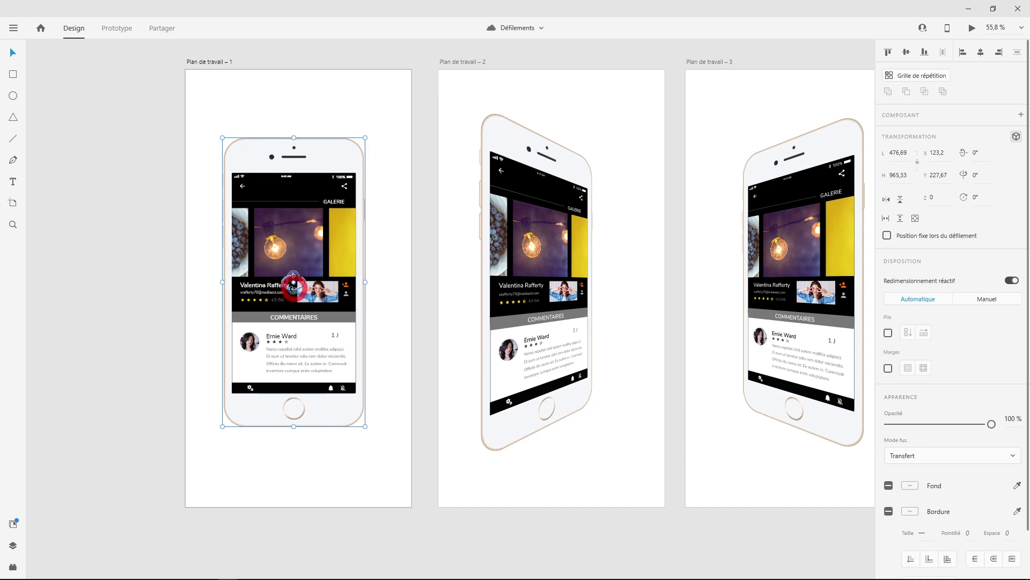
mouse_move(293, 284)
mouse_down()
mouse_move(267, 286)
mouse_move(324, 283)
mouse_move(256, 287)
mouse_move(367, 286)
mouse_move(306, 295)
mouse_move(302, 242)
mouse_move(292, 375)
mouse_move(308, 359)
mouse_move(300, 230)
mouse_move(299, 284)
mouse_up()
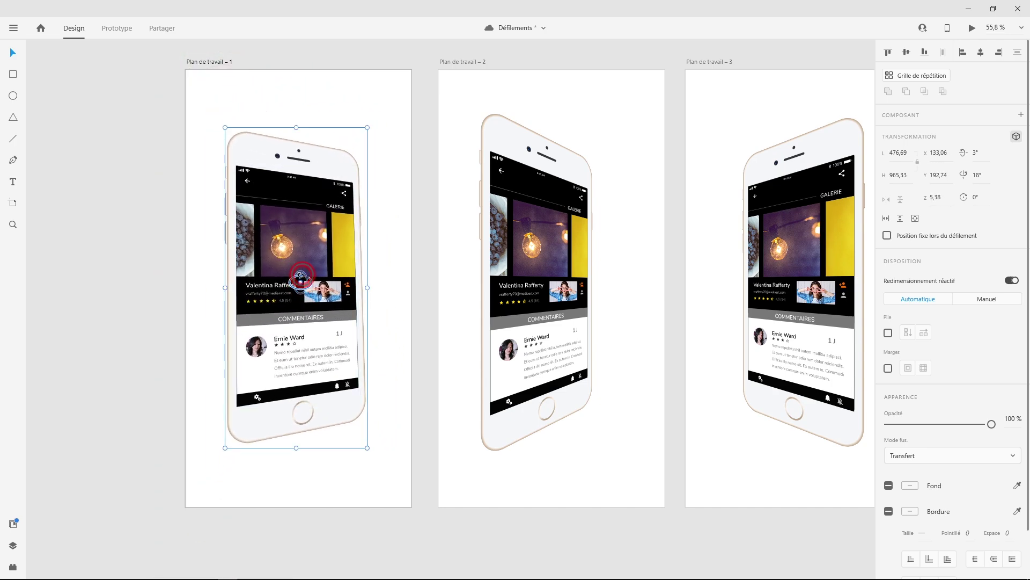
Step: Reset the 3D transforms of the phone on artboard 1 and hide its 3D controls
right_click(300, 276)
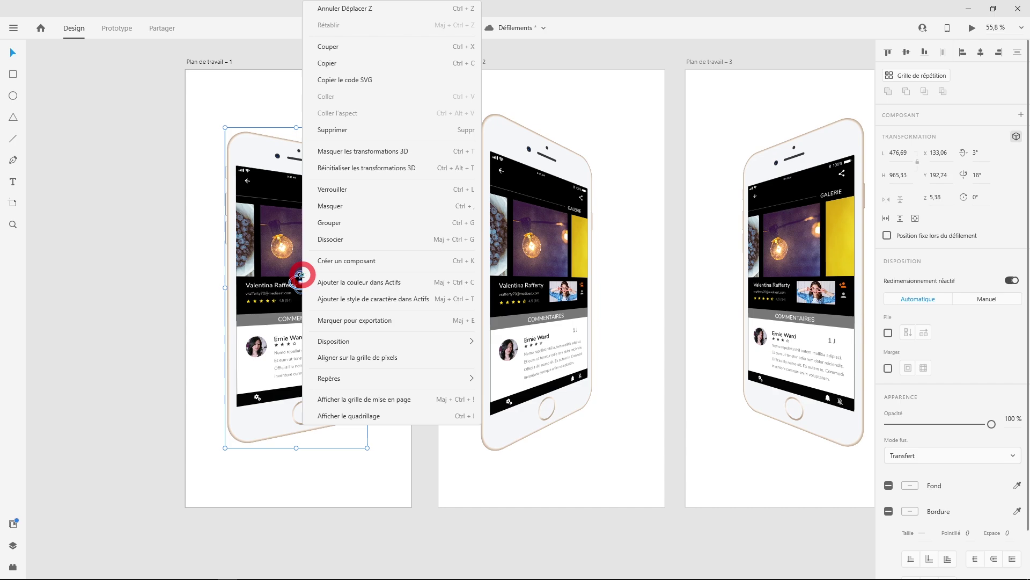
click(359, 169)
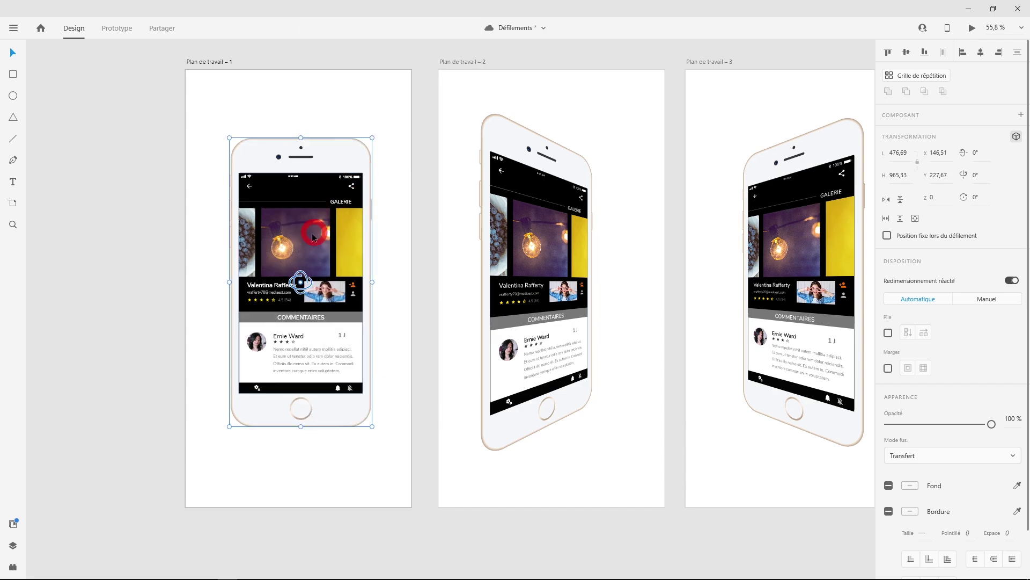
right_click(310, 233)
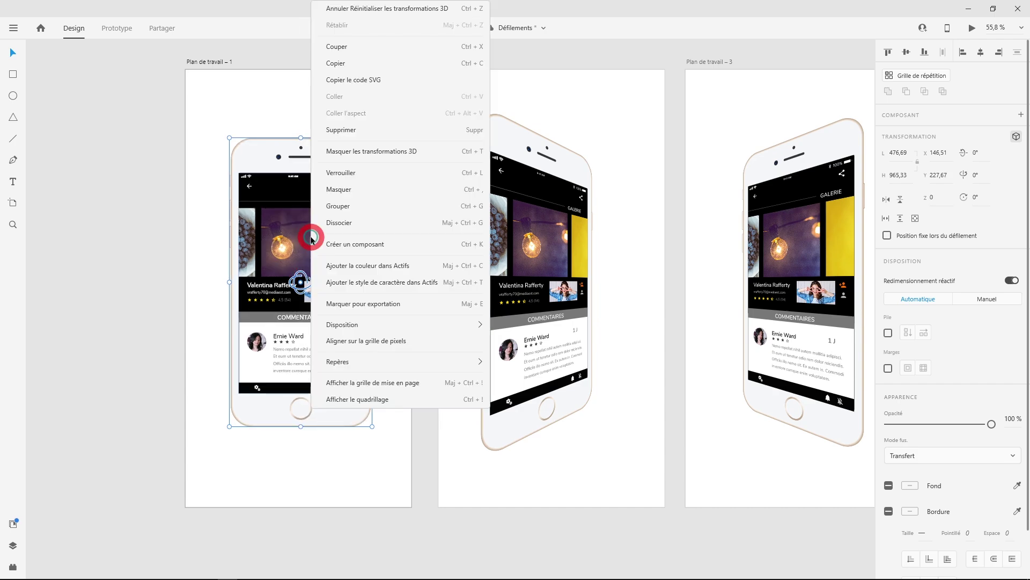
click(397, 155)
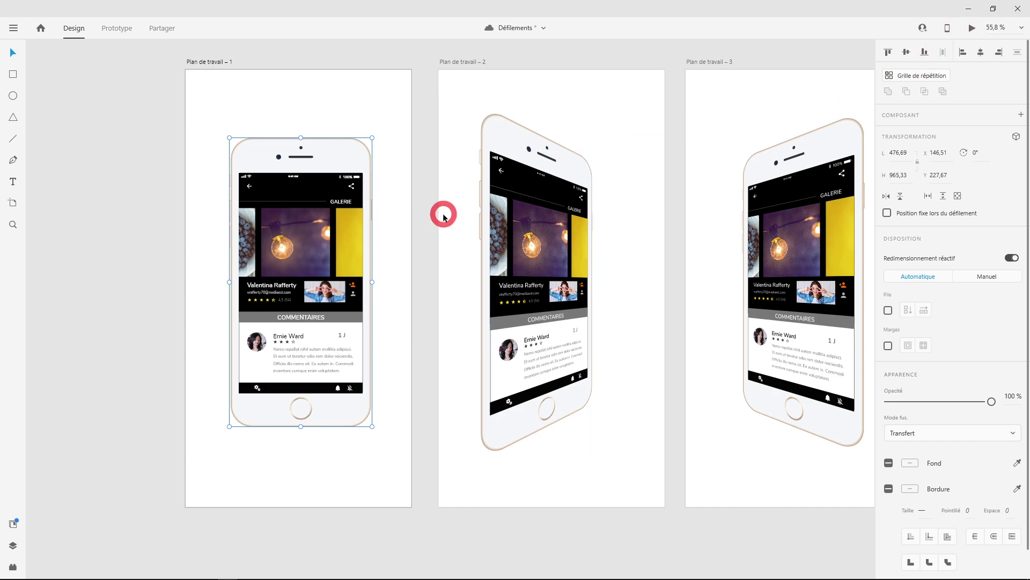
Step: Preview the phone prototype and try swiping its image gallery sideways and its comments area
scroll(709, 219, right, 3)
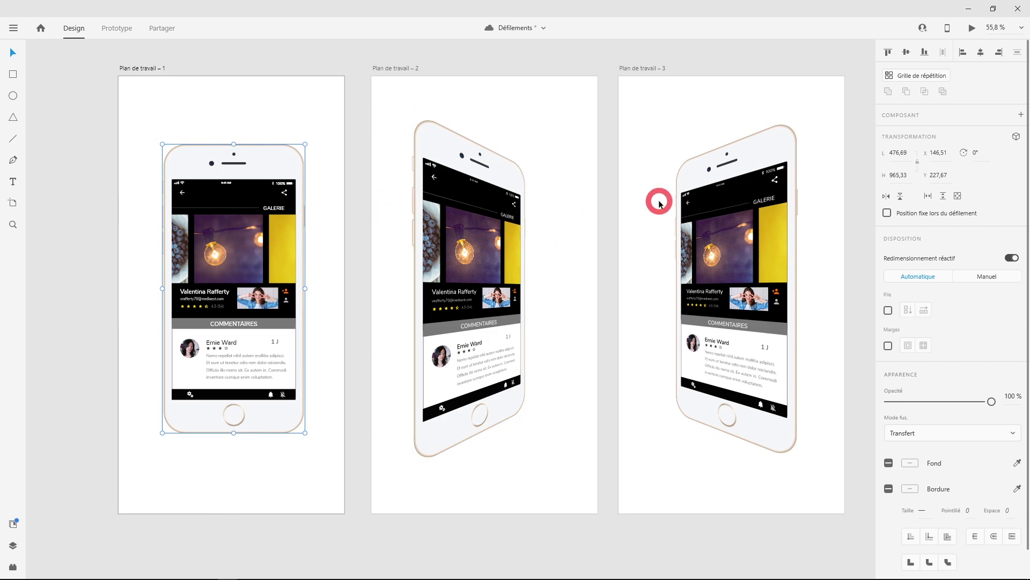
click(973, 29)
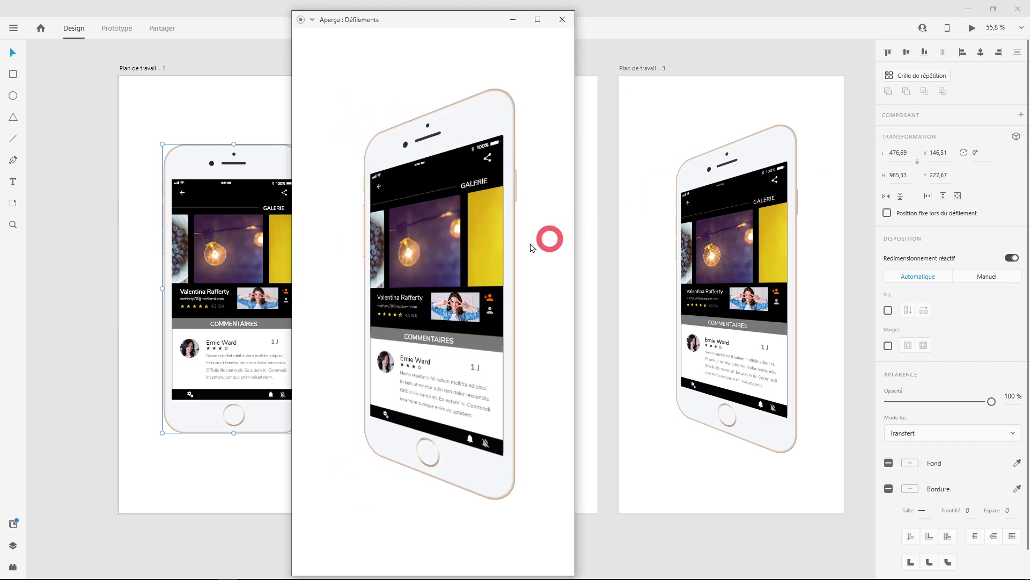
drag(472, 244, 411, 249)
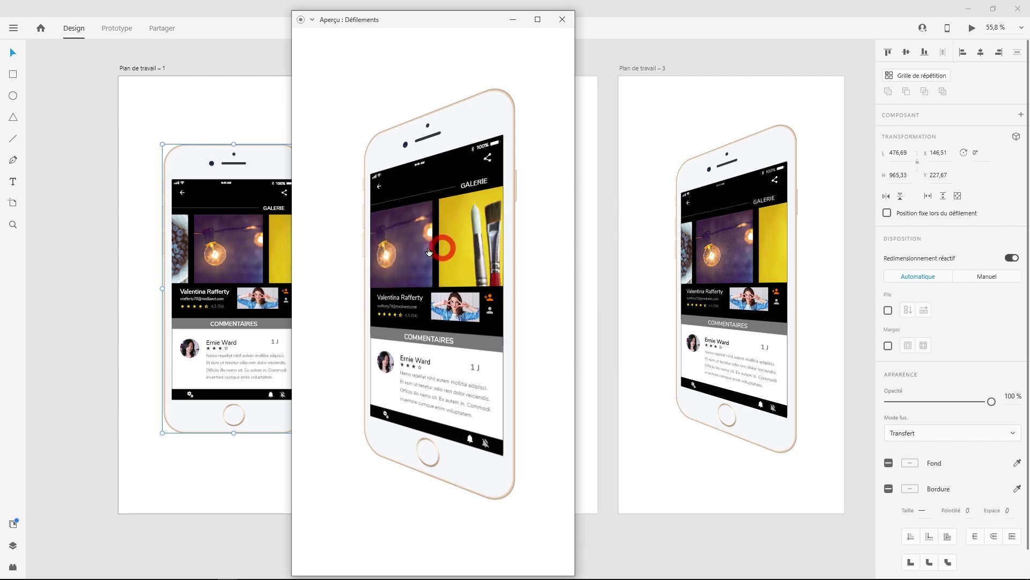
click(428, 349)
drag(443, 381, 437, 380)
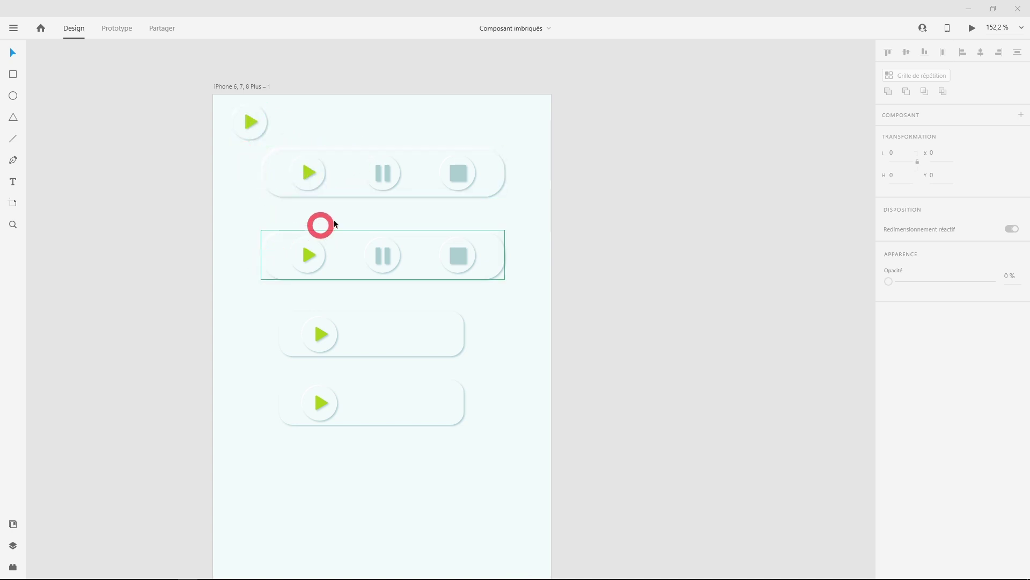
Step: Show the document assets and place the empty rounded bar component below the existing bars on the artboard
click(13, 547)
click(13, 546)
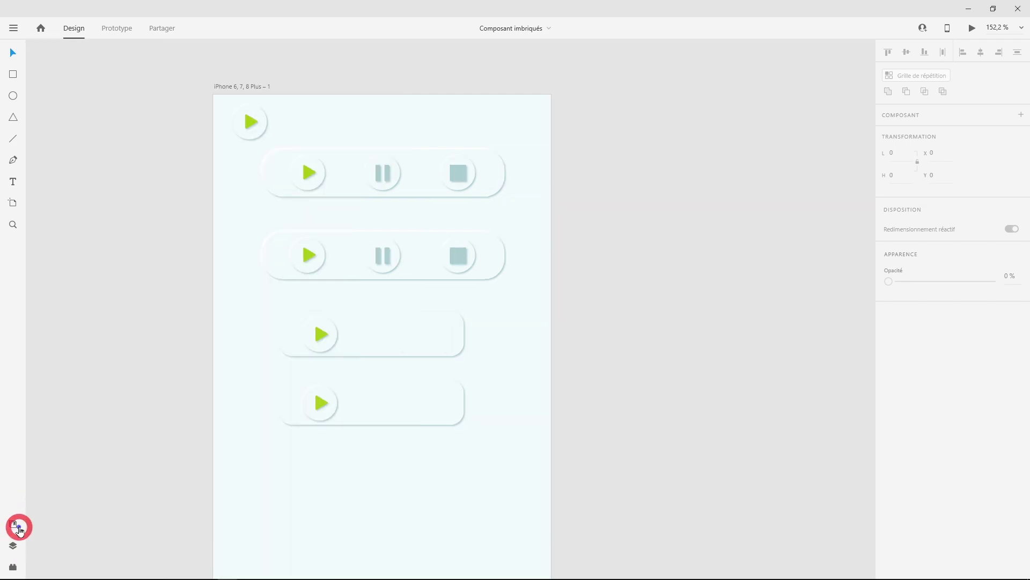
click(13, 525)
drag(114, 178, 547, 417)
click(536, 400)
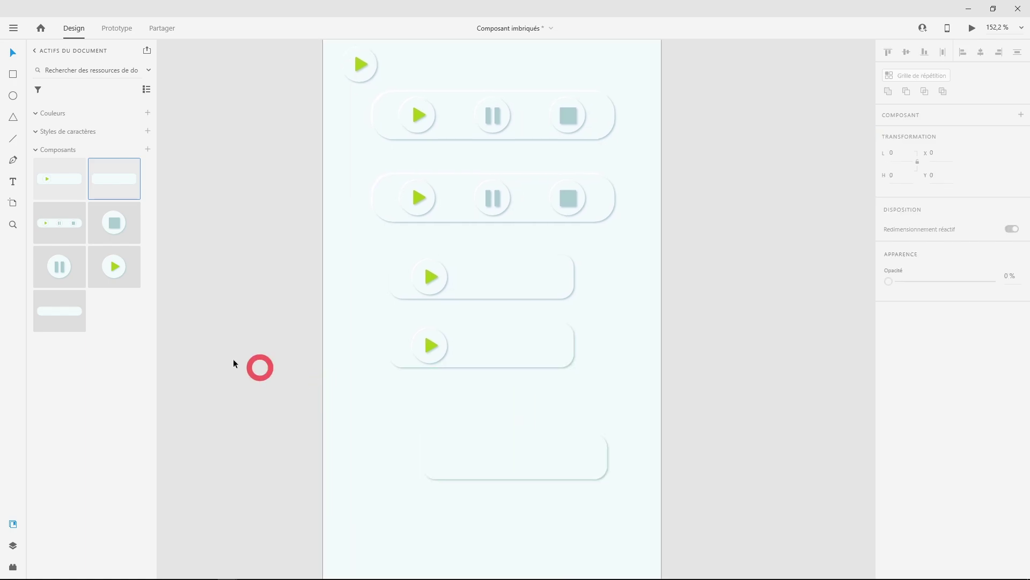
Step: Place the wide empty bar component at about X 92, Y 574 and add a play button component below it
drag(63, 317, 453, 497)
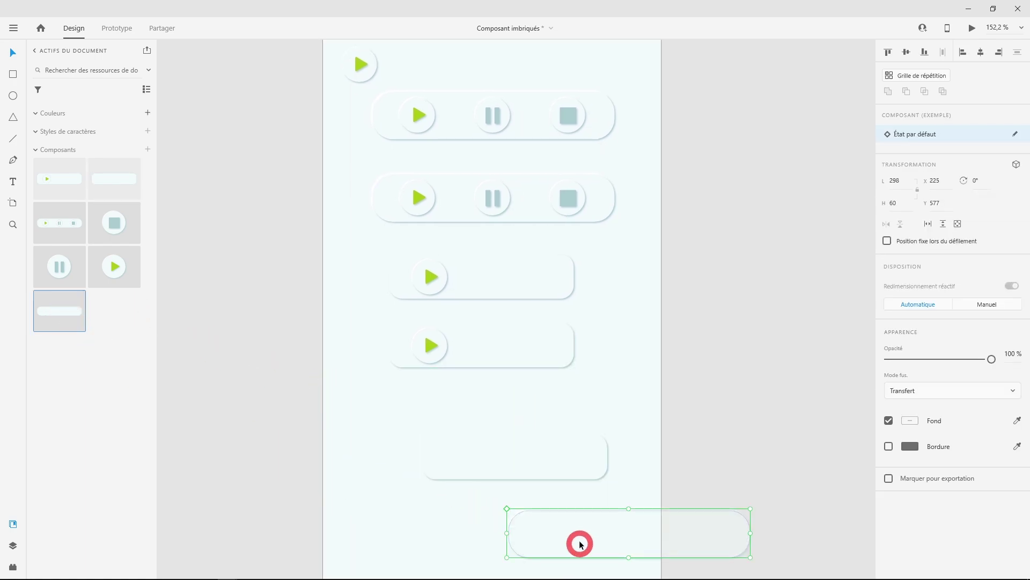
drag(579, 543, 470, 533)
scroll(397, 430, down, 4)
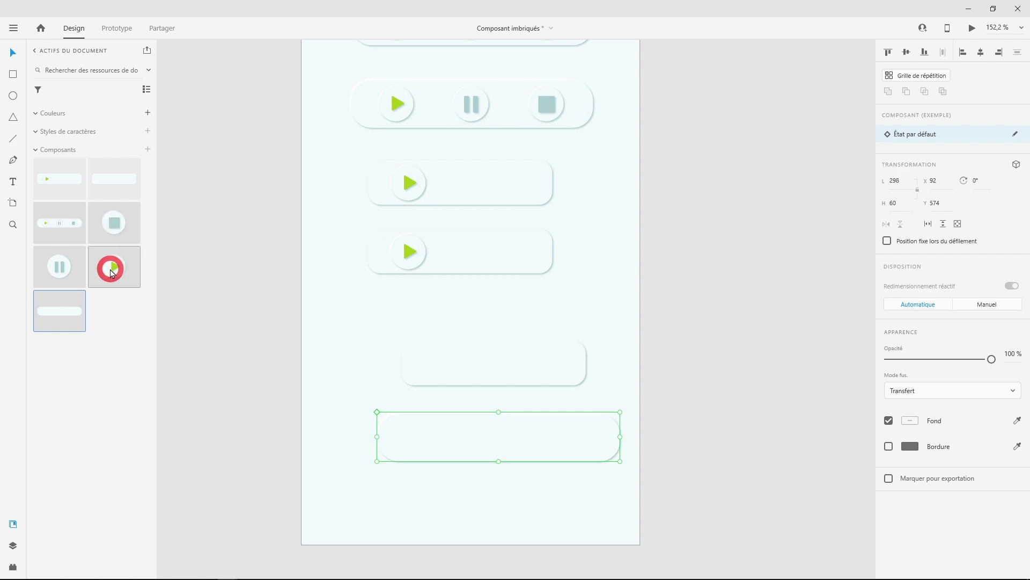
drag(110, 267, 373, 517)
click(478, 492)
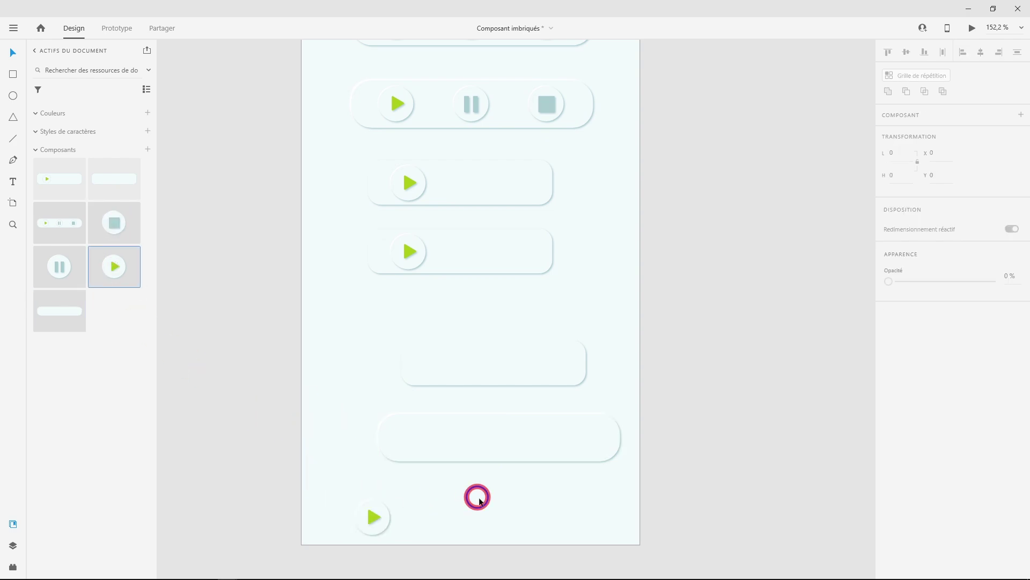
Step: Compare the main component of the three-button player bar with its instance below
scroll(494, 434, up, 7)
click(470, 204)
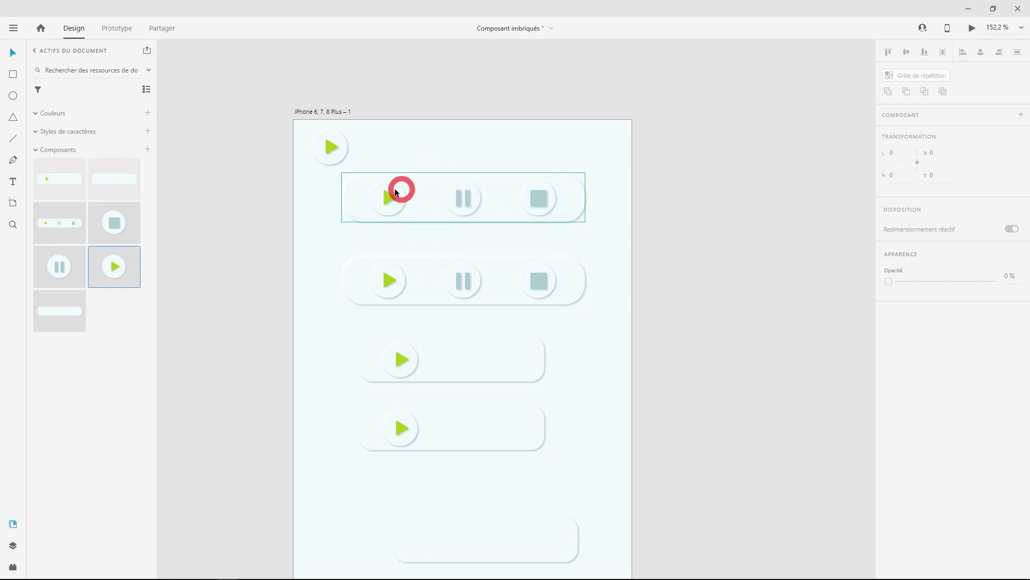
click(427, 192)
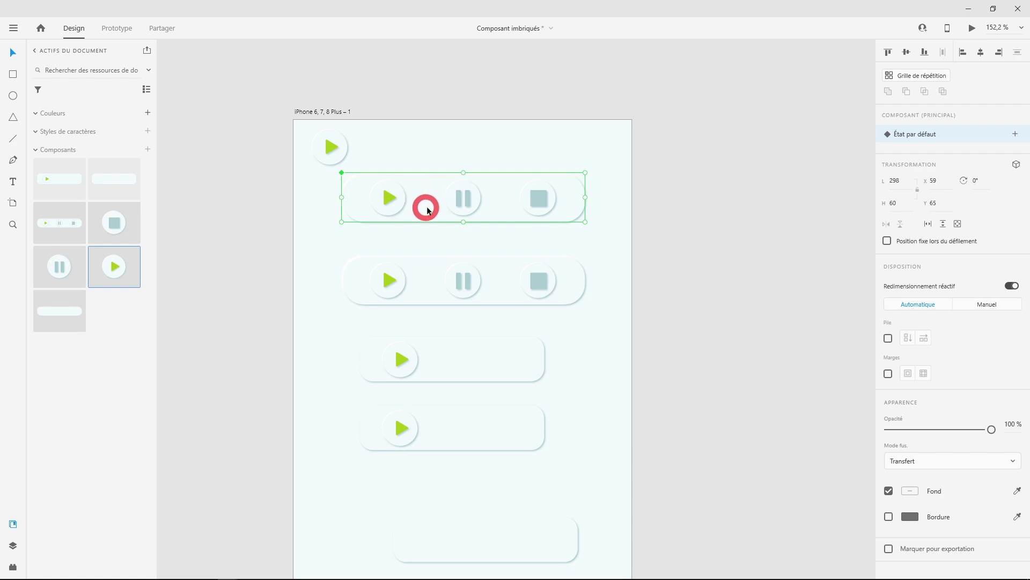
click(477, 178)
click(422, 281)
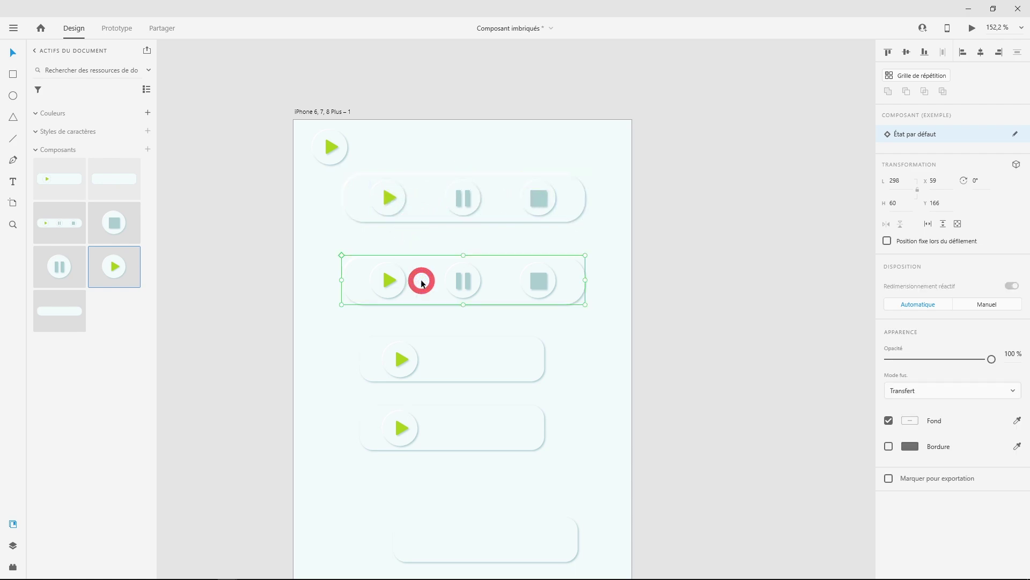
click(398, 209)
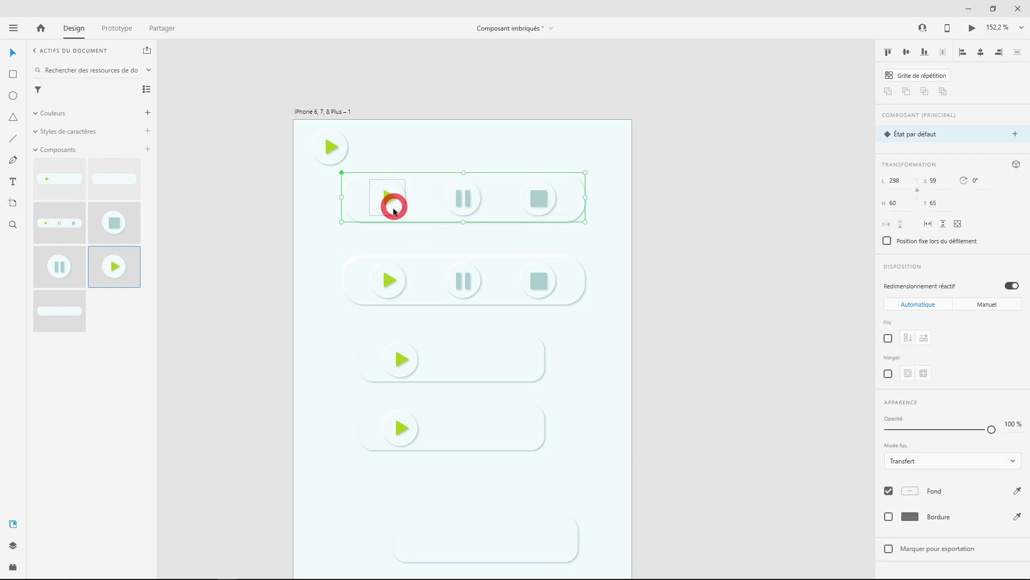
click(423, 224)
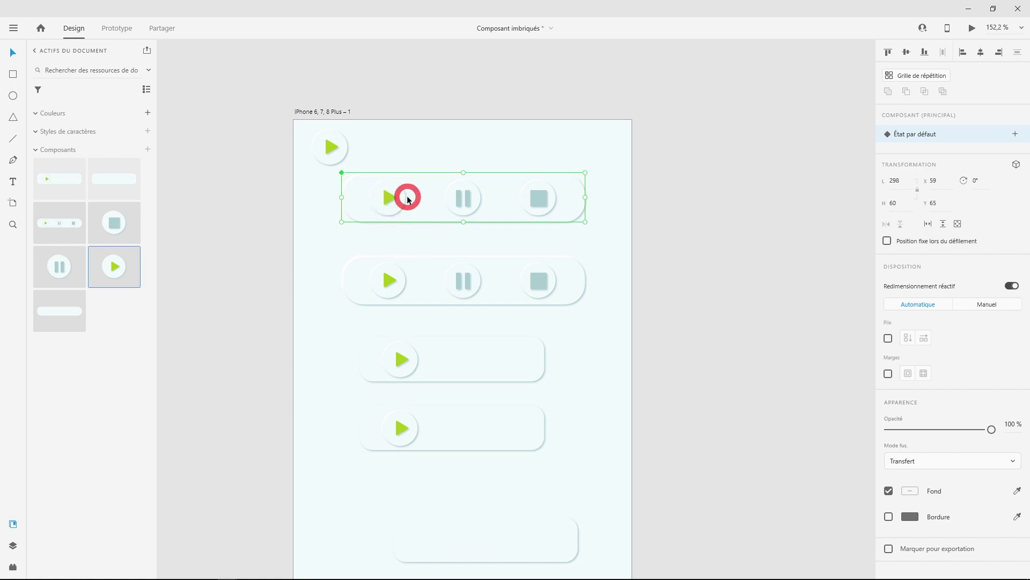
Step: Examine the play buttons nested in the two three-button bars, and the pair of play-only bars
click(393, 203)
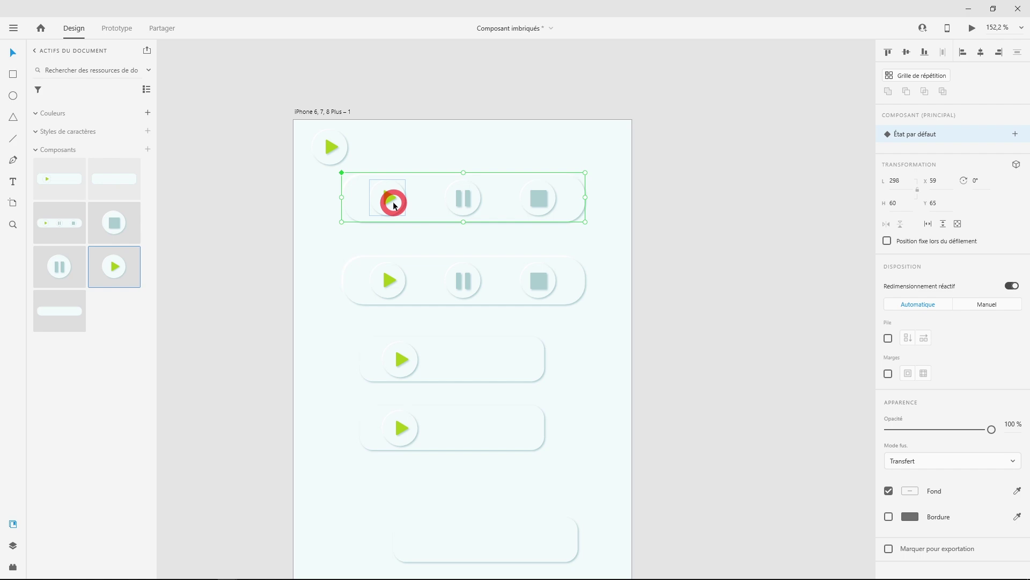
click(391, 195)
click(392, 201)
click(392, 185)
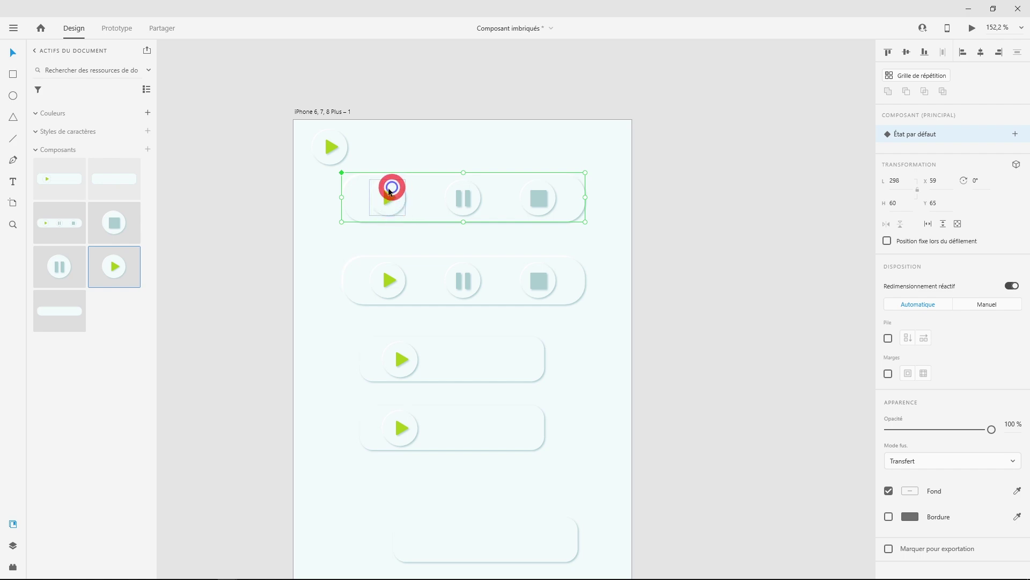
click(405, 213)
click(391, 198)
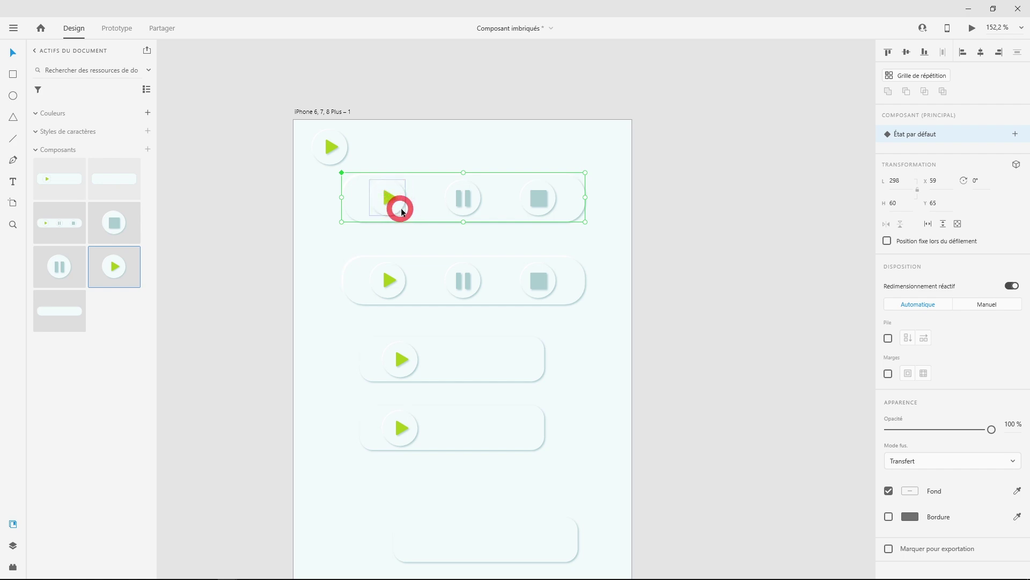
click(393, 207)
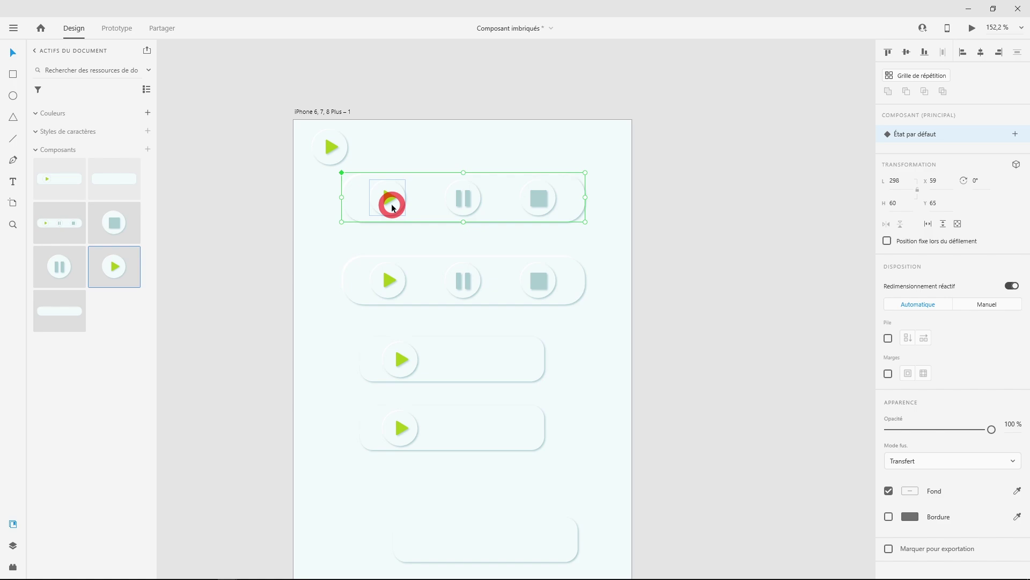
click(380, 269)
mouse_move(388, 286)
mouse_down()
mouse_move(416, 283)
mouse_move(449, 244)
mouse_move(395, 256)
mouse_move(432, 282)
mouse_move(396, 288)
mouse_move(423, 202)
mouse_move(418, 273)
mouse_up()
click(418, 274)
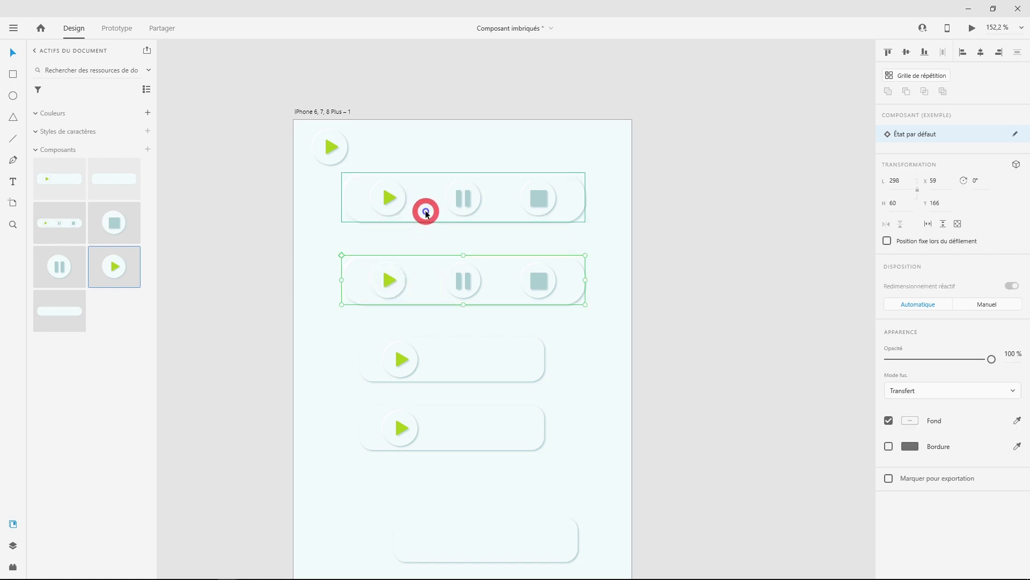
shift+click(426, 213)
click(430, 376)
shift+click(437, 408)
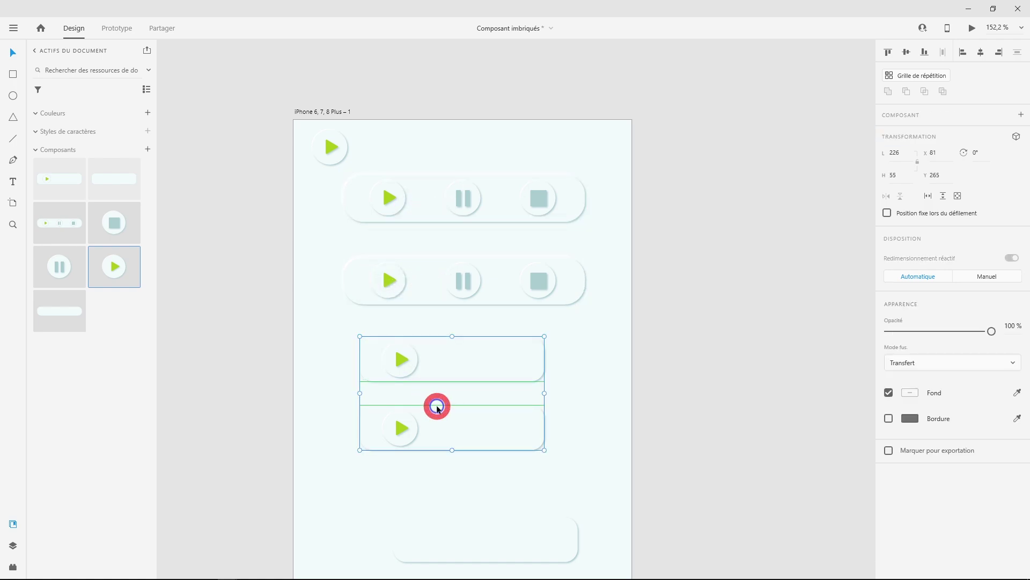
Step: Recolour the play triangle nested in the main three-button bar component to turquoise blue
click(397, 206)
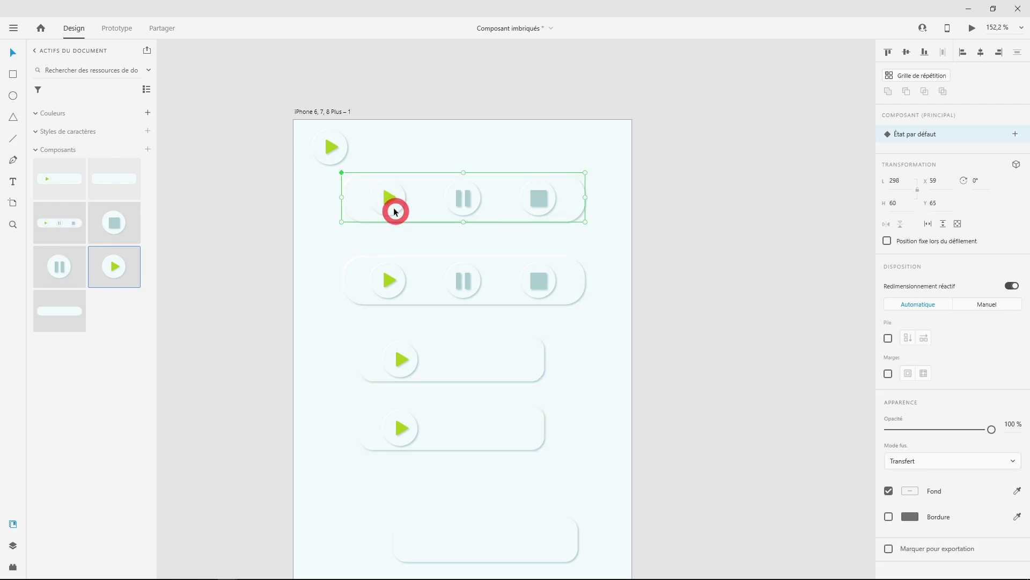
double_click(390, 203)
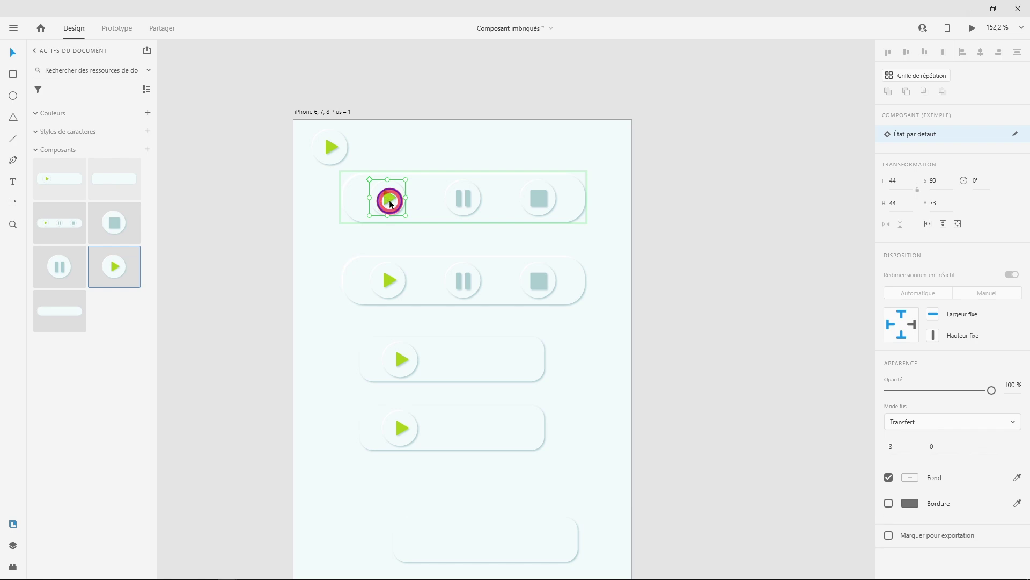
double_click(390, 202)
click(910, 449)
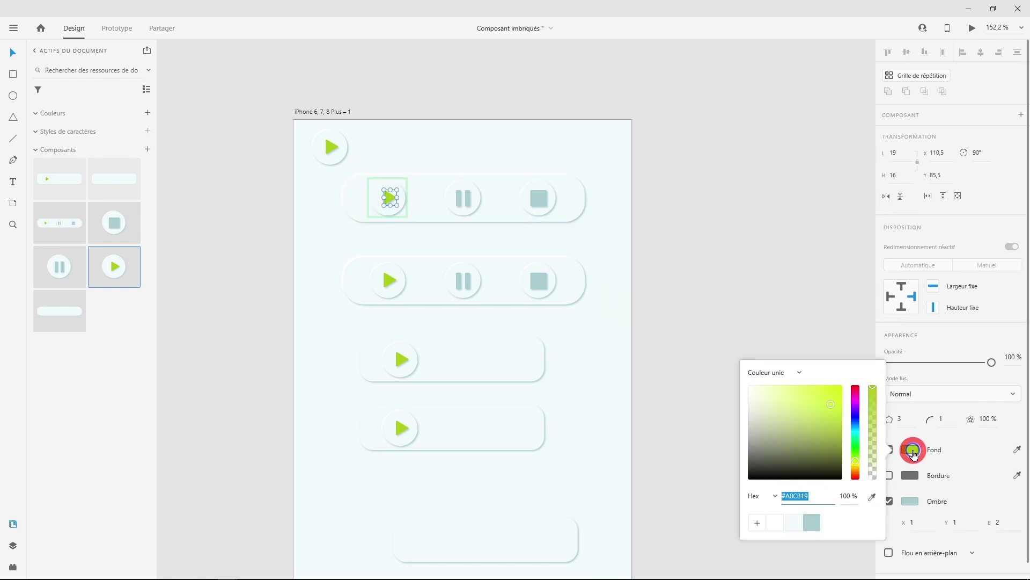
mouse_move(855, 415)
mouse_down()
mouse_move(856, 431)
mouse_move(854, 419)
mouse_up()
click(663, 262)
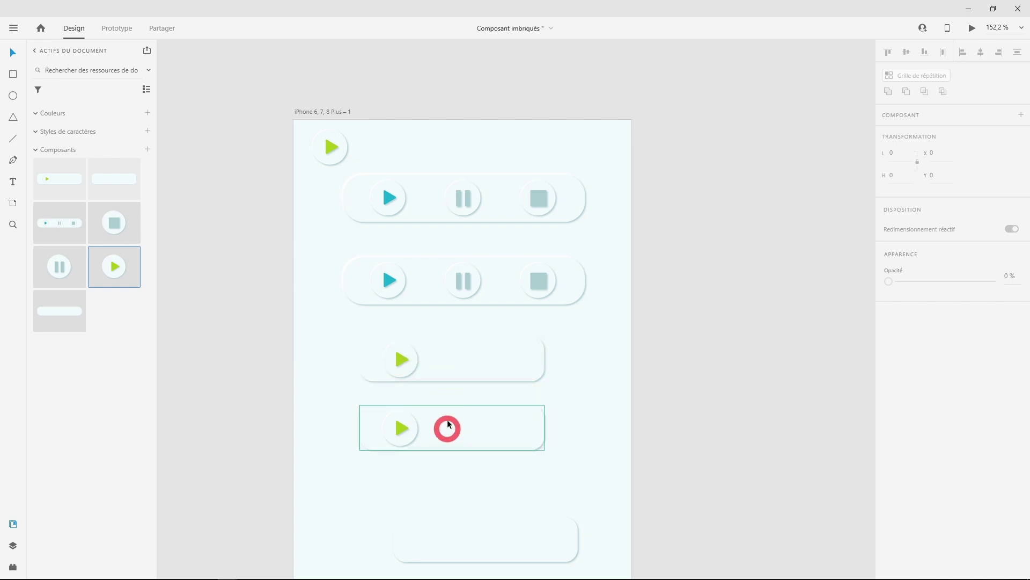
Step: Change the triangle's fill in the standalone main play button component to red #CB1919
click(334, 151)
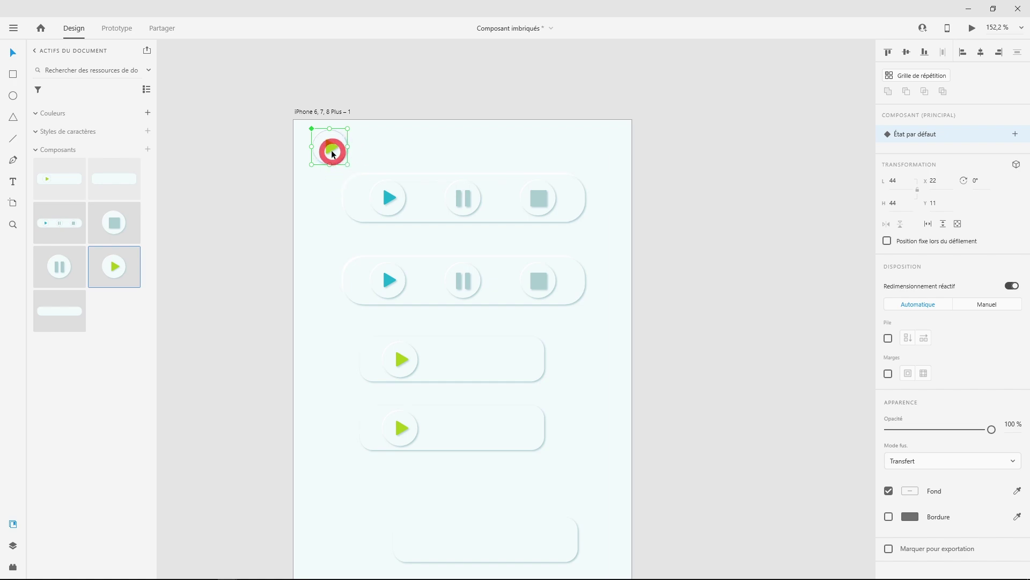
double_click(333, 152)
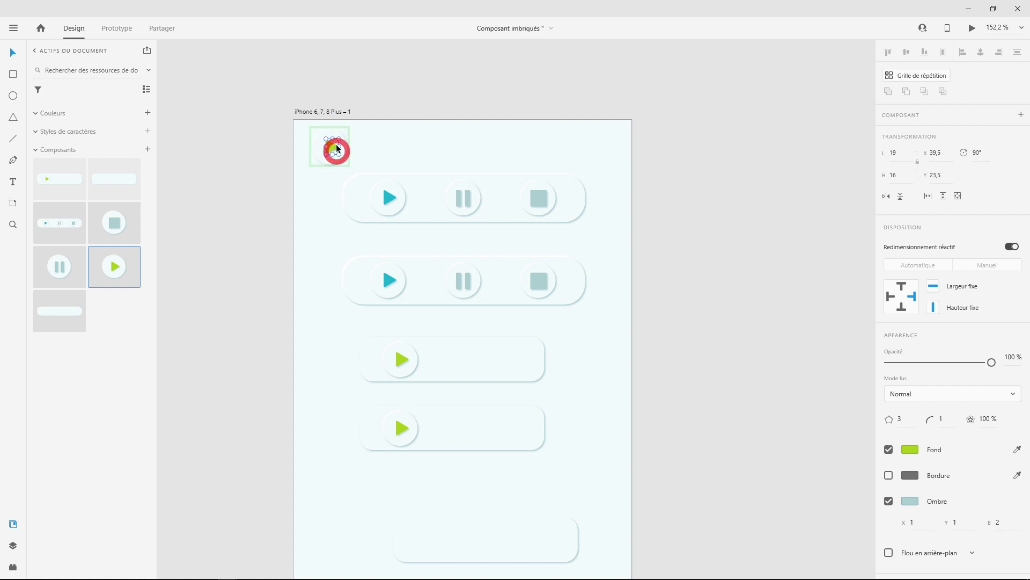
click(910, 449)
drag(859, 411, 855, 387)
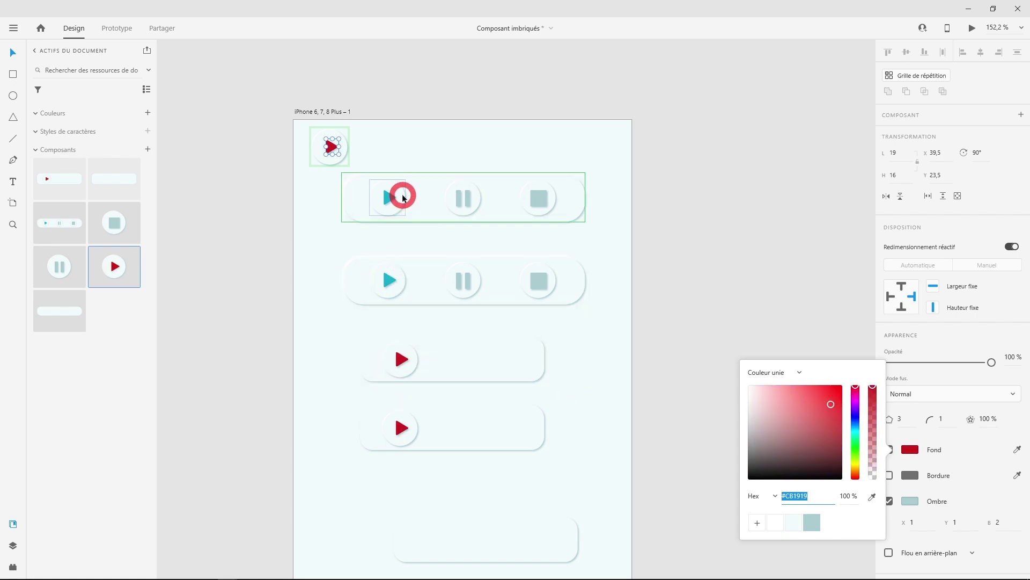
click(610, 266)
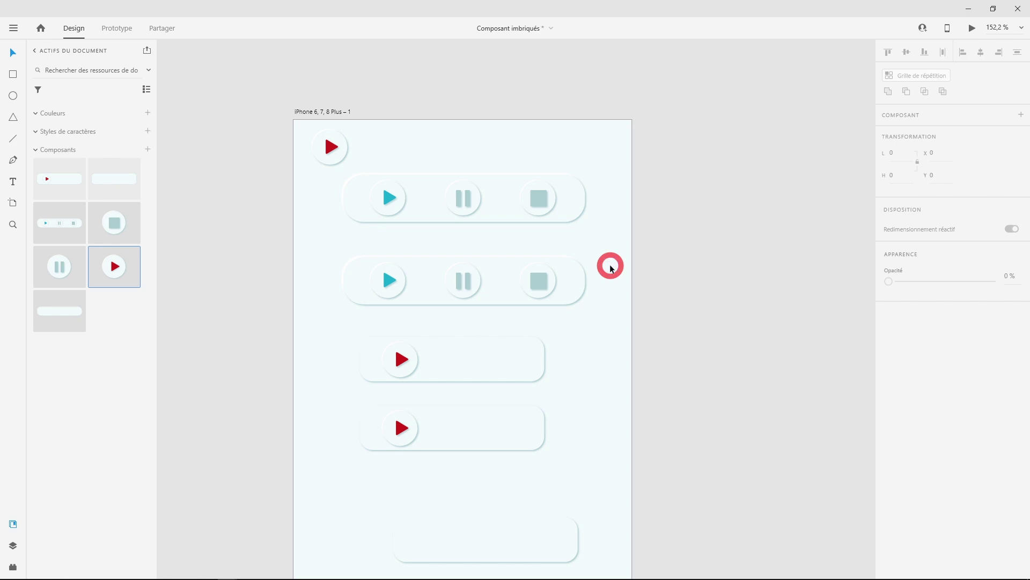
click(393, 200)
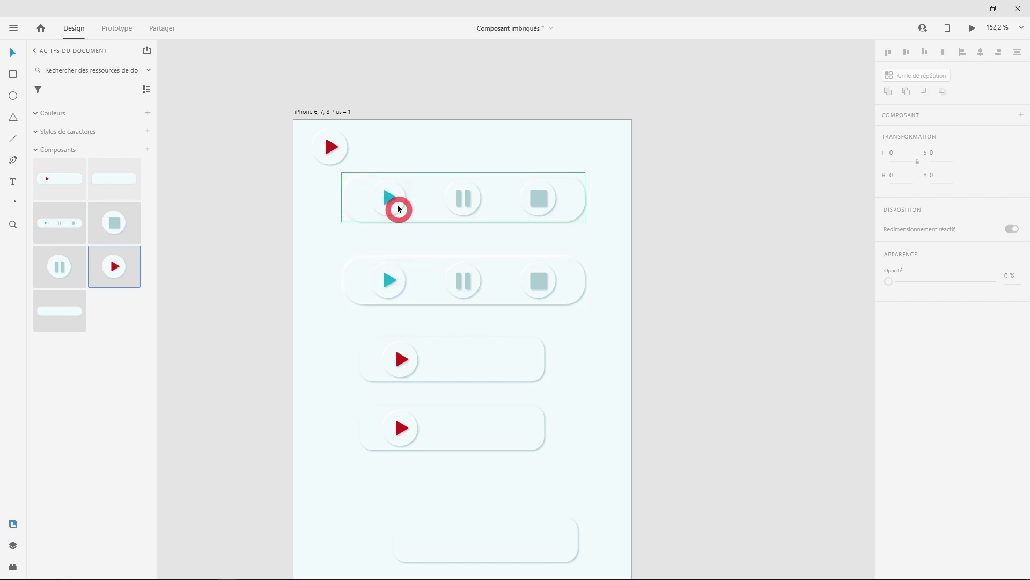
Step: Reset the play button nested in the main three-button bar to its main component's state
click(331, 146)
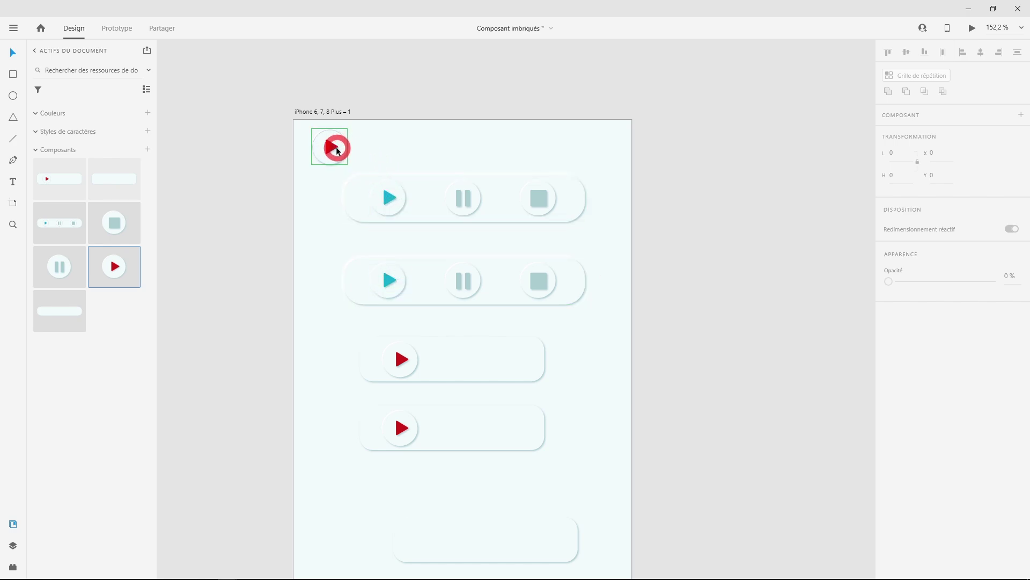
click(397, 202)
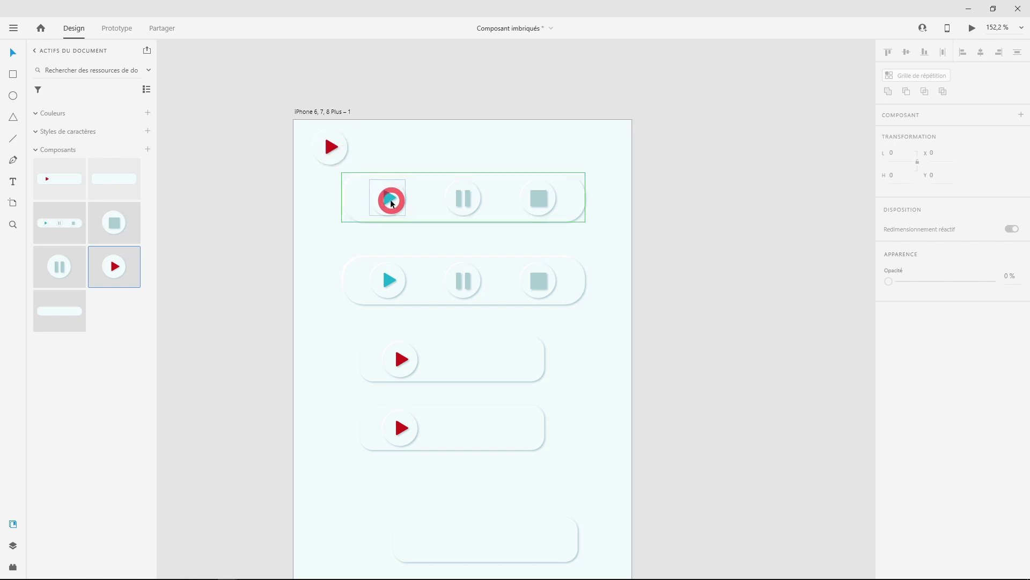
double_click(390, 201)
right_click(390, 202)
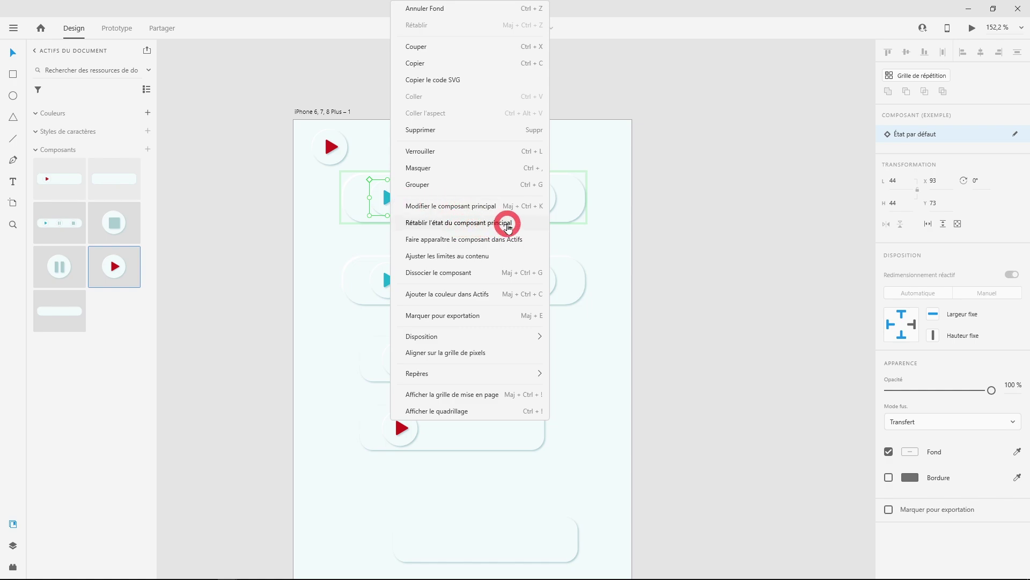
click(508, 224)
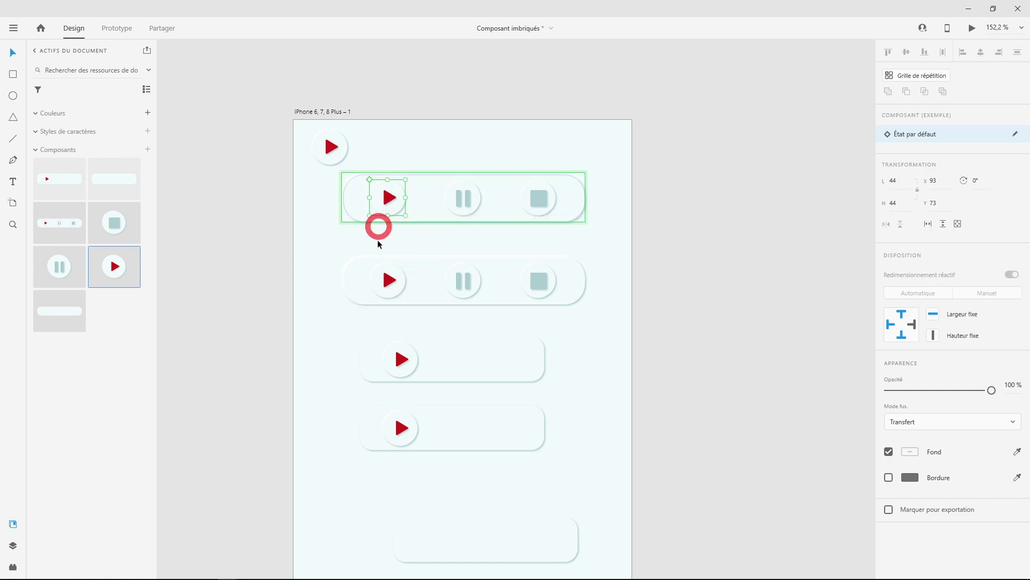
click(417, 241)
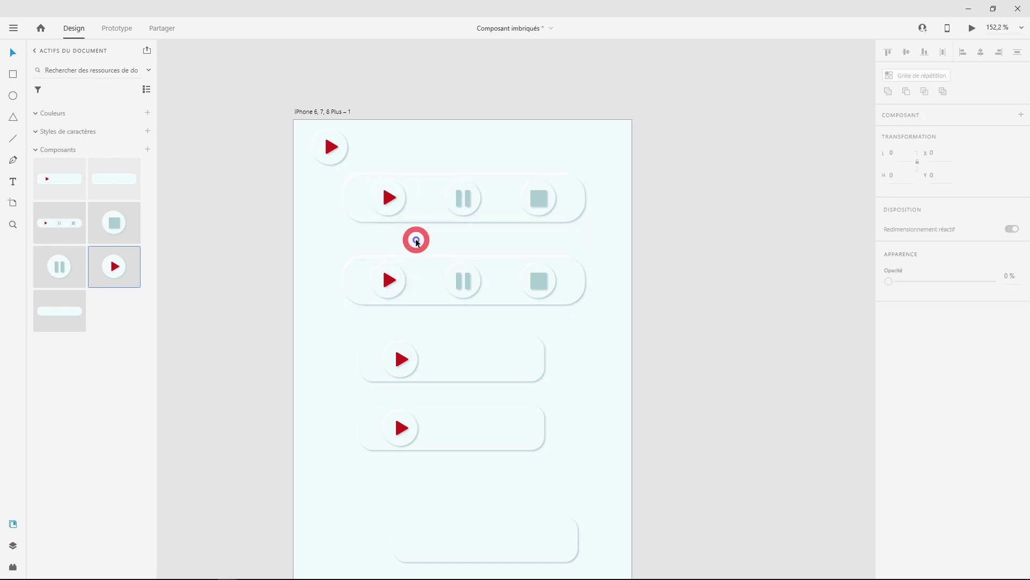
click(582, 214)
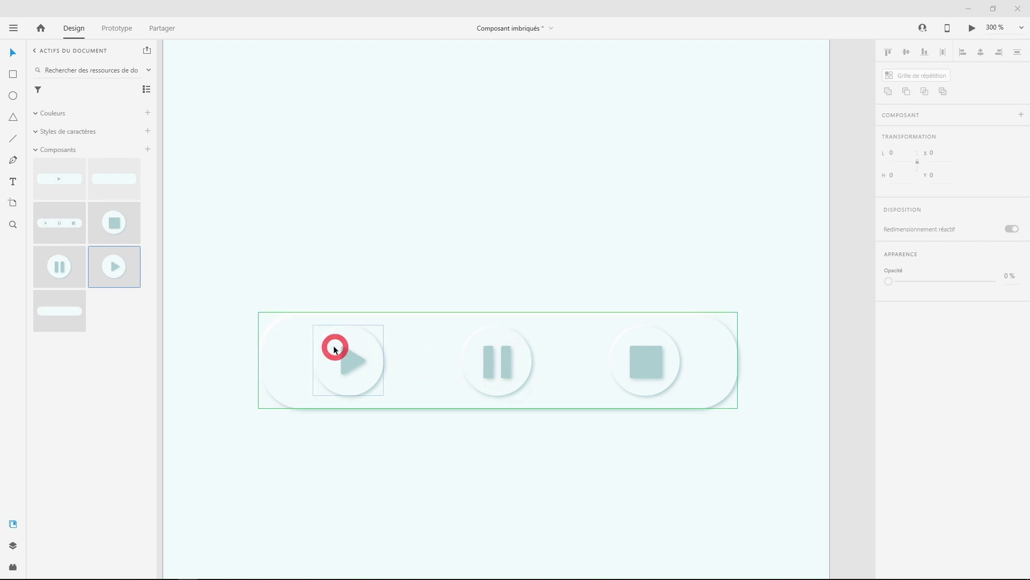
Step: Compare the default and hover states of the main three-button bar and check its nested play, pause and stop buttons
click(545, 346)
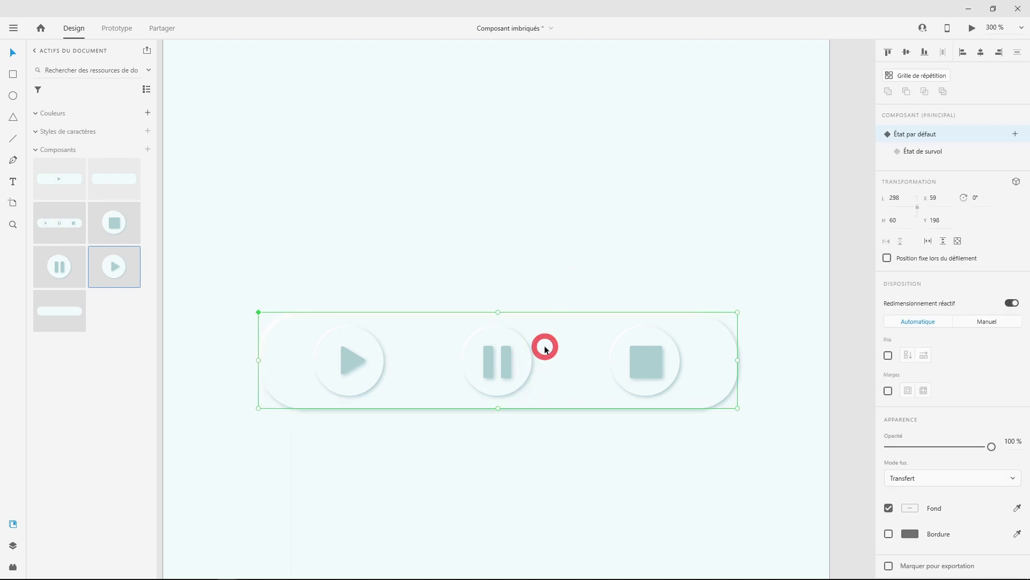
click(911, 156)
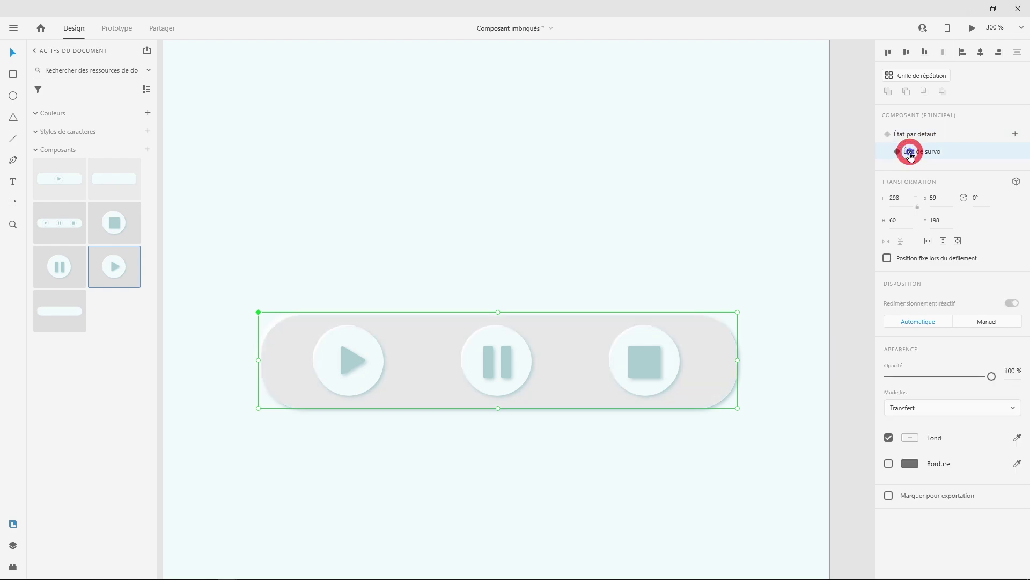
click(909, 134)
click(546, 345)
click(480, 350)
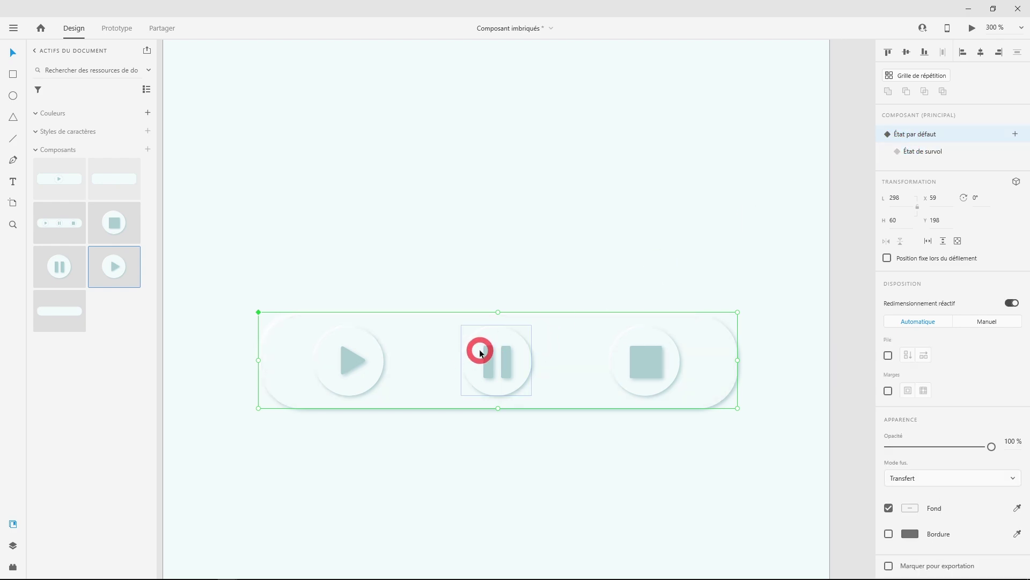
click(366, 369)
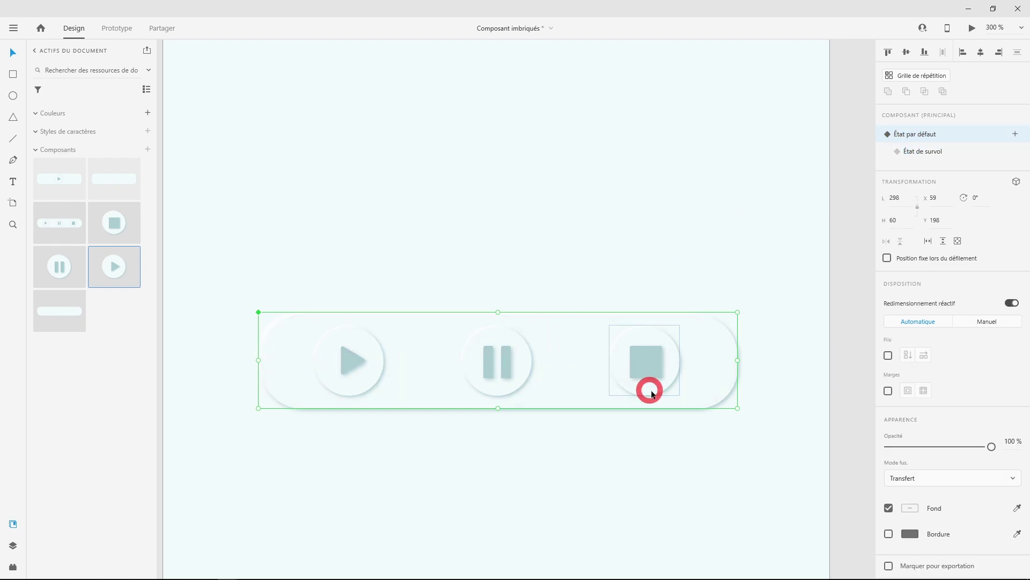
click(659, 370)
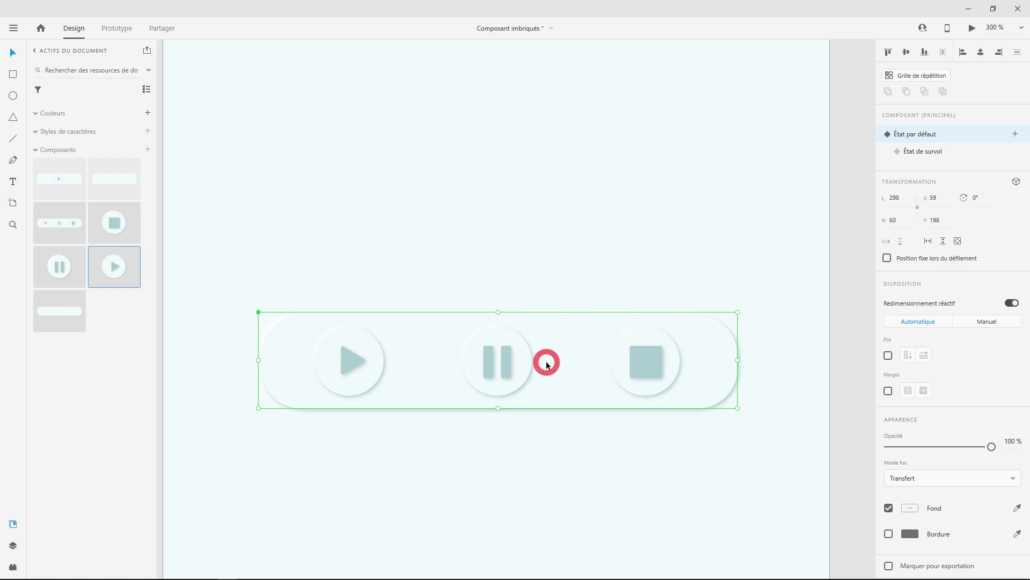
Step: Preview the prototype to test the hover states of the three-button bar and its nested pause button
click(972, 28)
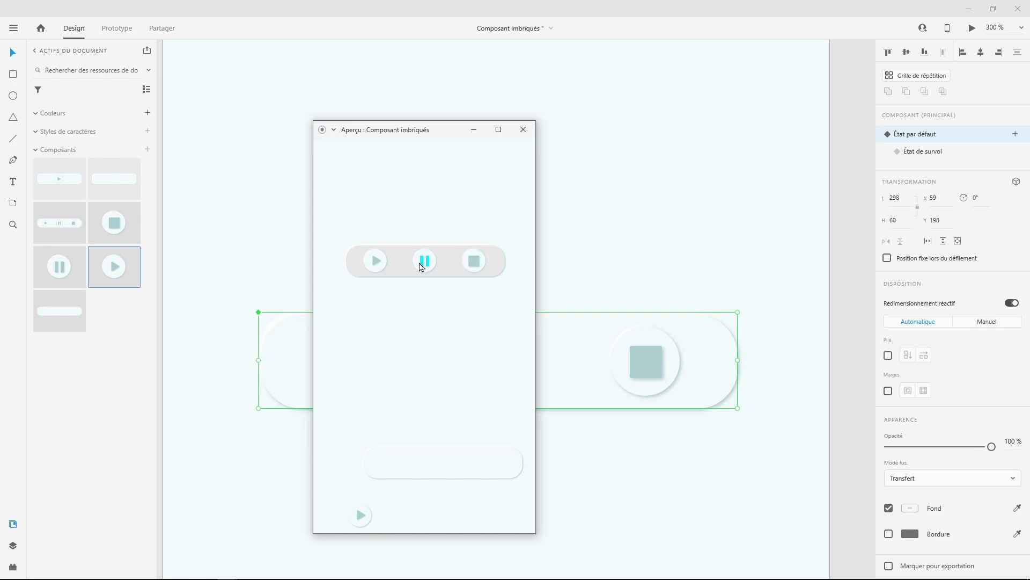
scroll(774, 416, down, 5)
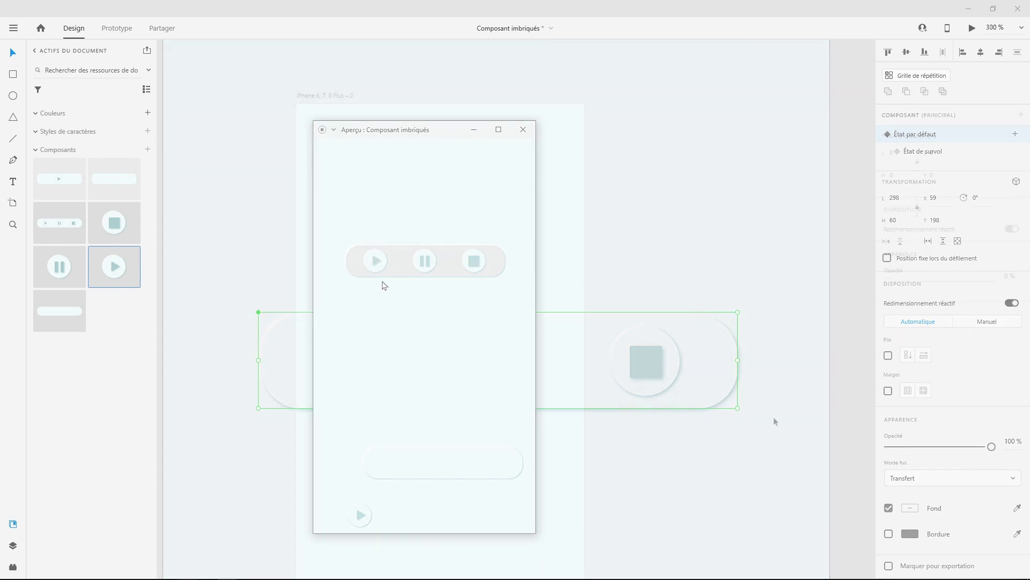
click(539, 346)
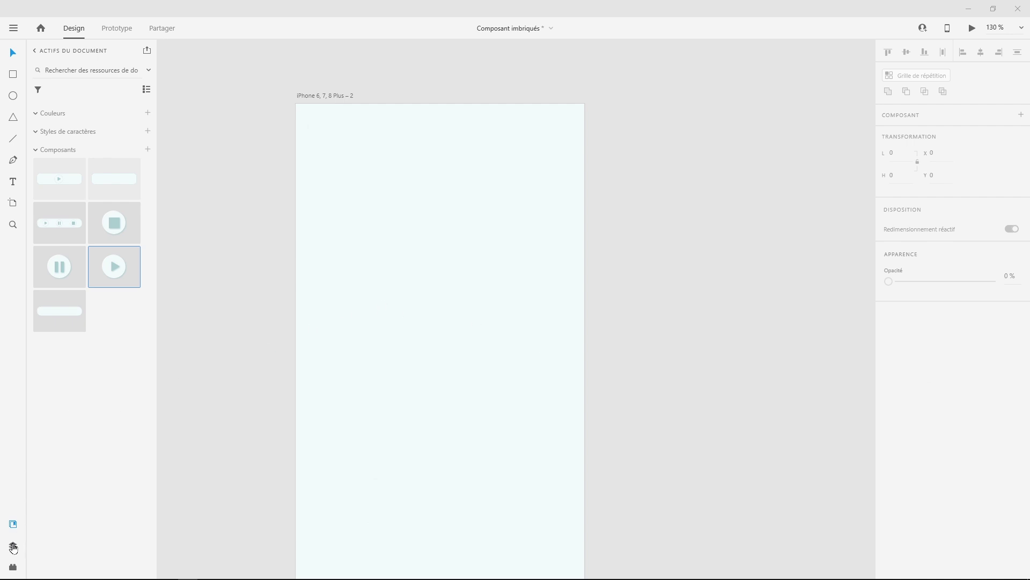
Step: Add the point text "sdfsdfsdf" near the top of the iPhone 6, 7, 8 Plus – 2 artboard and scale it up to about size 31
click(13, 524)
click(13, 181)
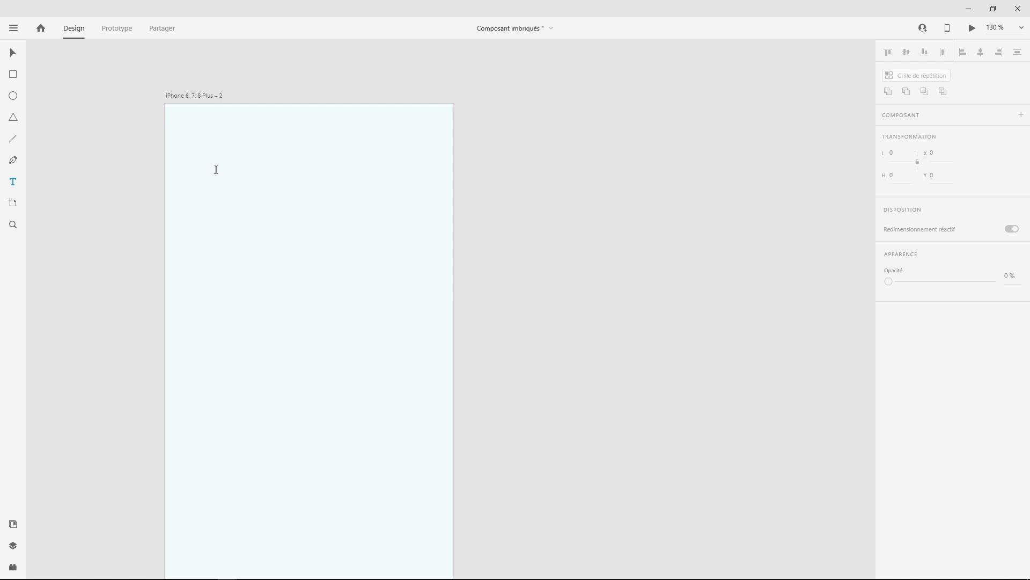
click(211, 169)
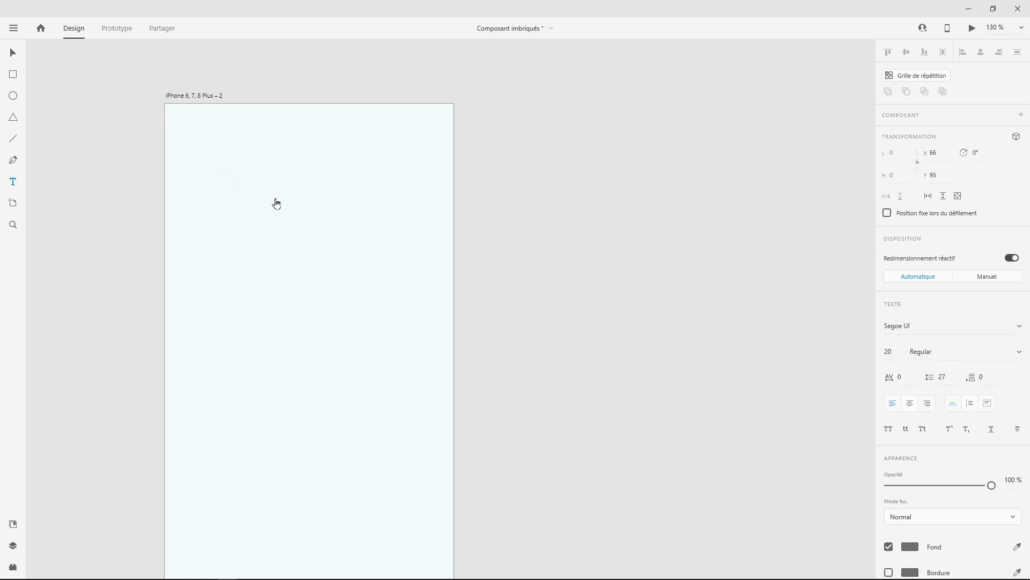
text(sdfsdfsdf)
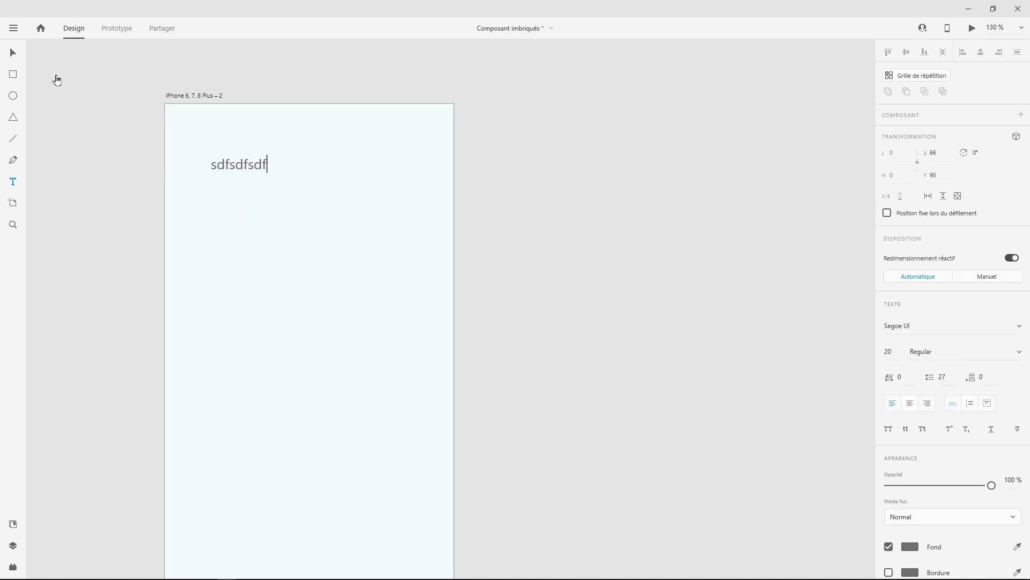
click(13, 53)
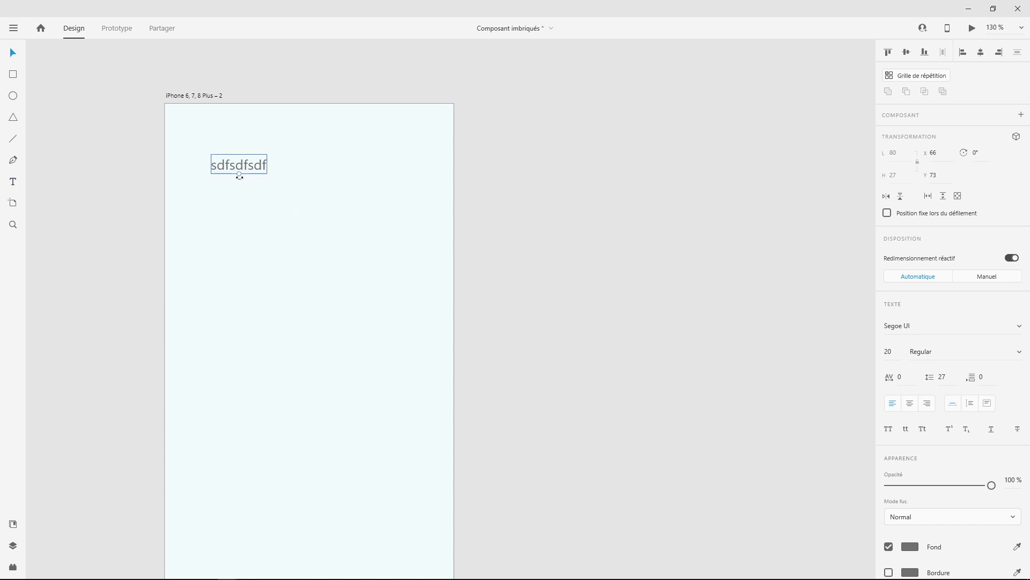
drag(239, 175, 291, 171)
Step: Draw an area text box about 206 wide below the heading and fill it with "sdfsdfsdf sfsfdsdf sdfsdf"
click(16, 183)
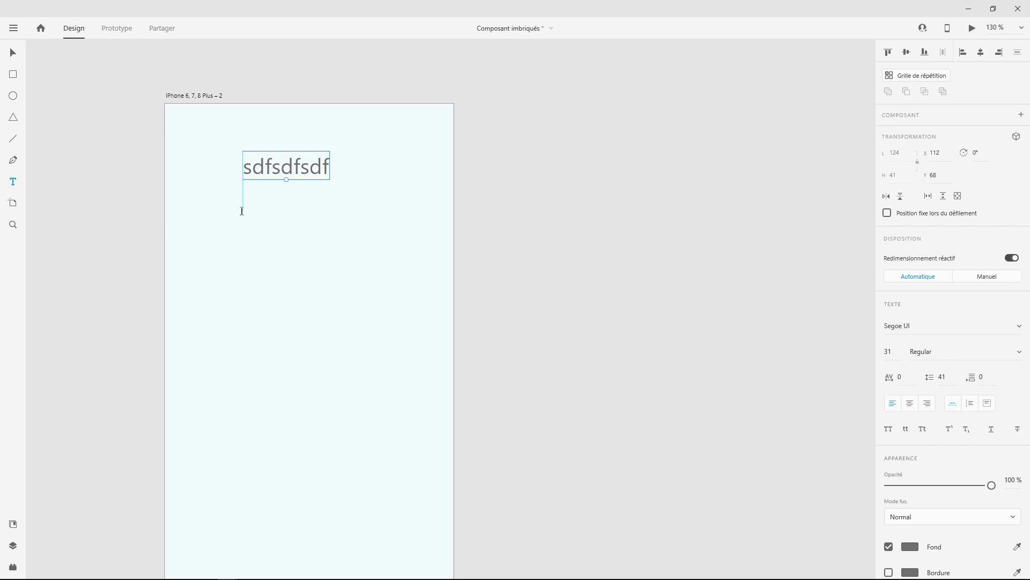
drag(242, 211, 387, 285)
text(sdfsdfsd)
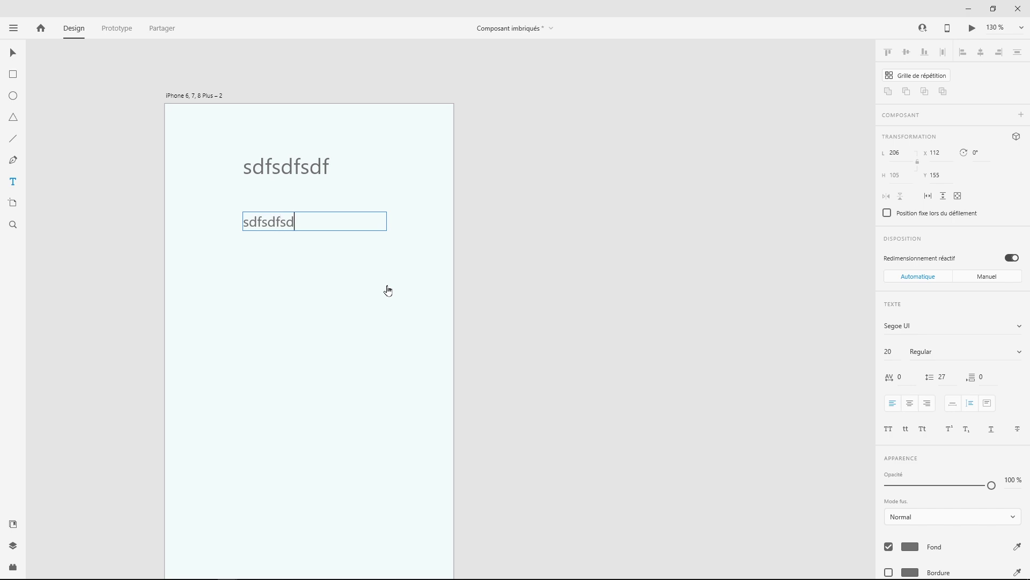
text(f sfsfdsdf sdfsdf)
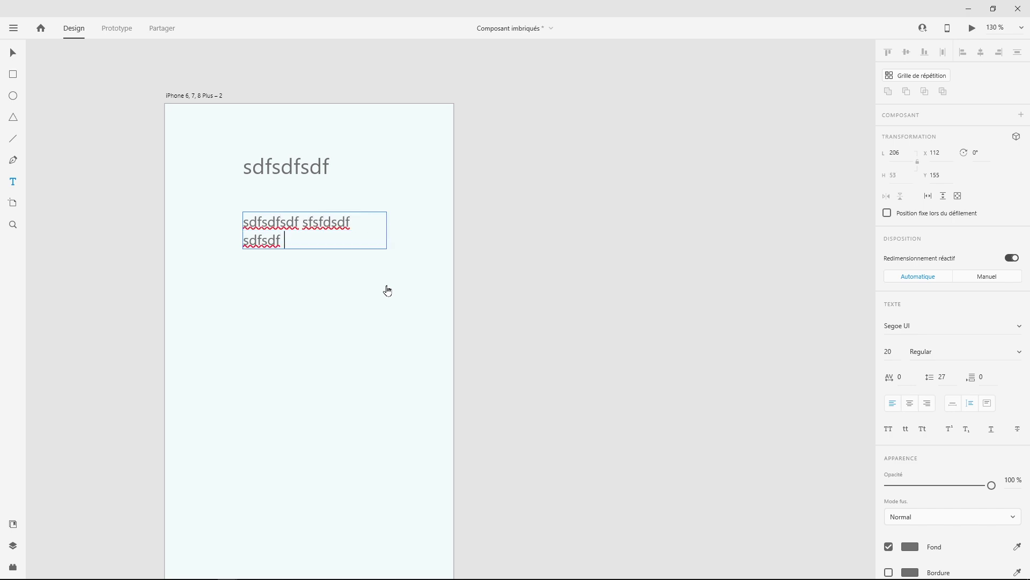
key(Escape)
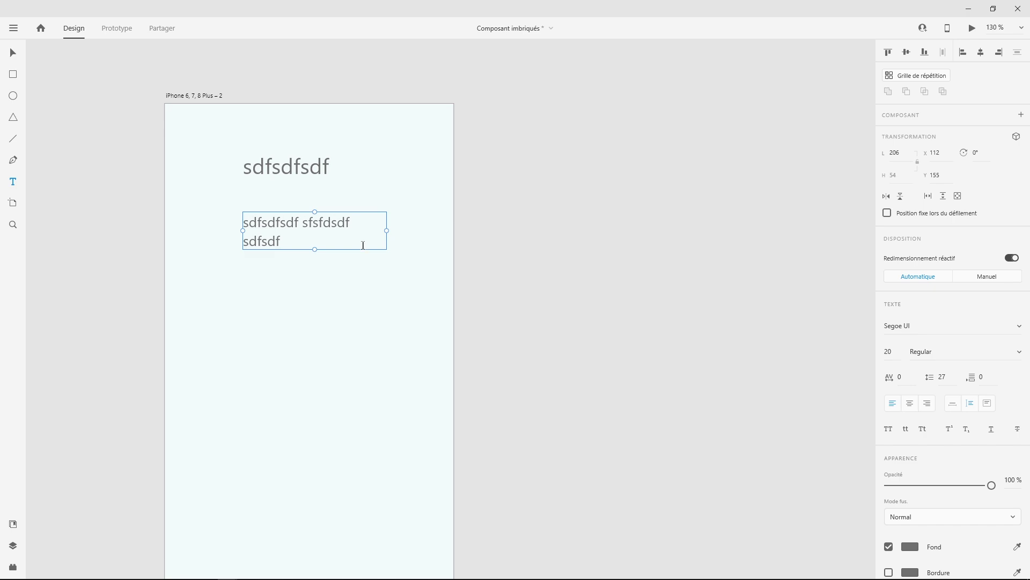
Step: Append "dqsd dqsdq qdqsd dqsd qsdq" to the end of the area text paragraph
double_click(291, 236)
click(291, 236)
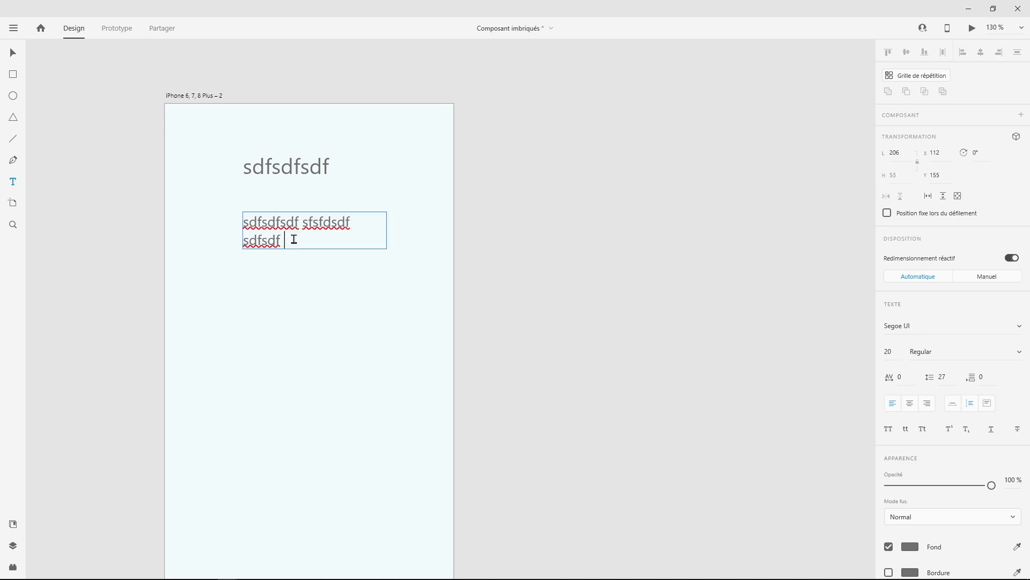
text(dasd dasda )
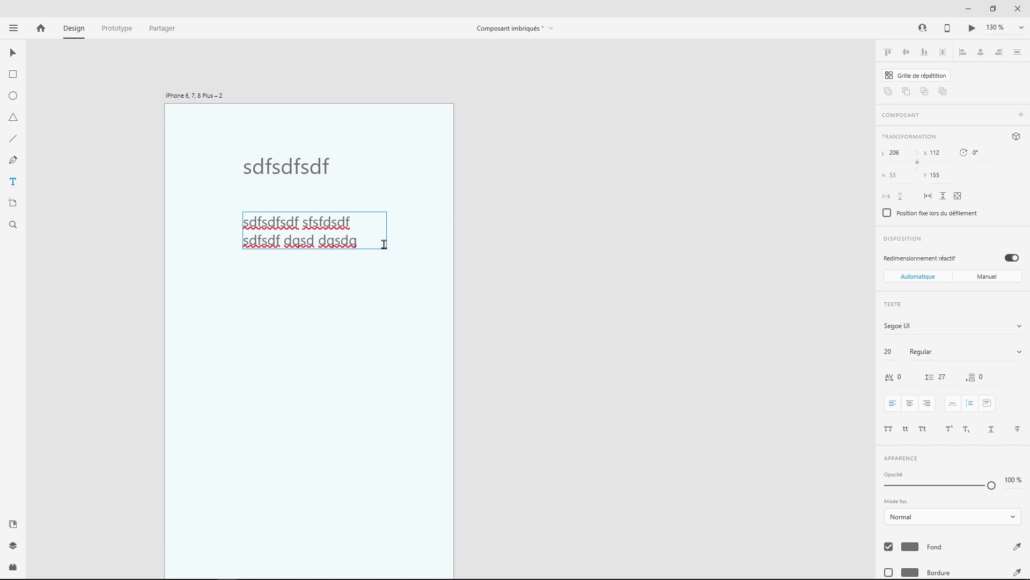
text(qdqsd)
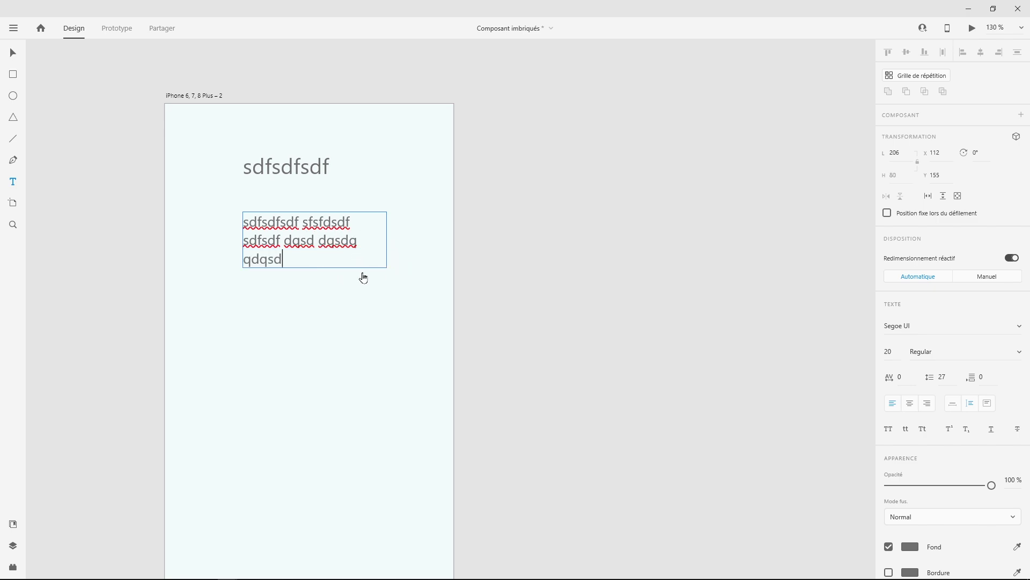
text( dasd asdq)
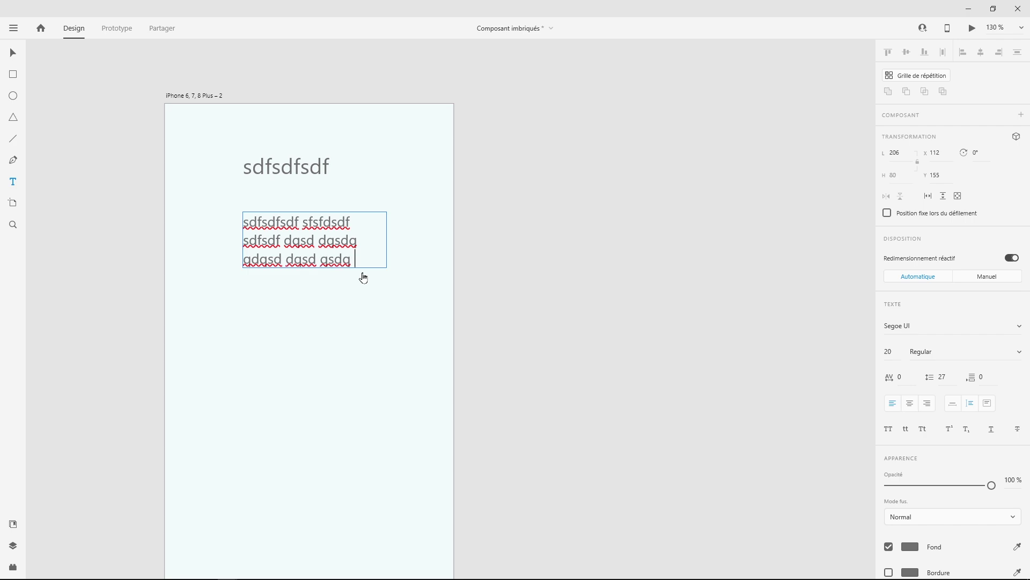
key(Escape)
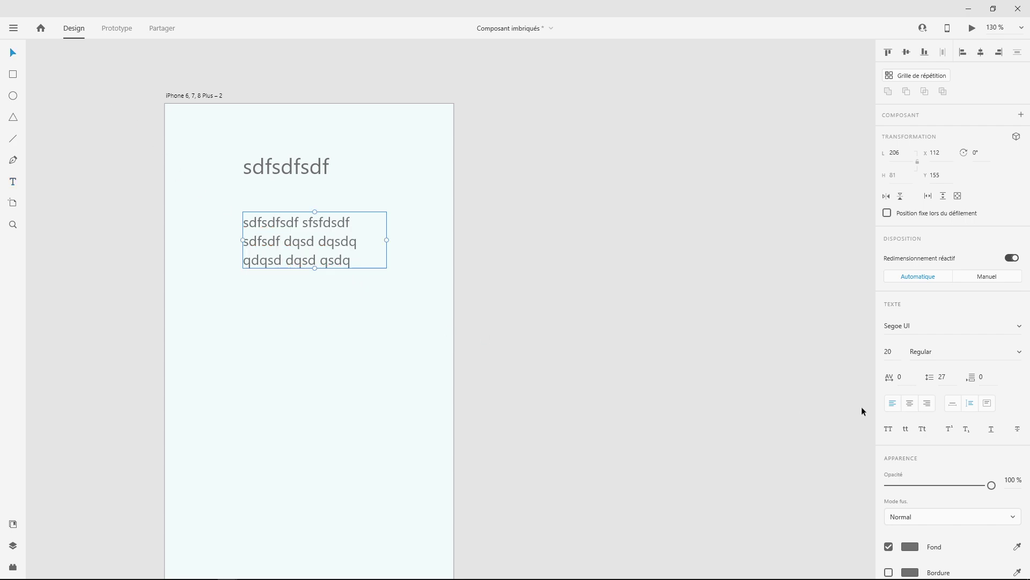
Step: Switch the paragraph to fixed size and resize its box to about 124 wide by 88 high
click(989, 410)
drag(387, 240, 426, 240)
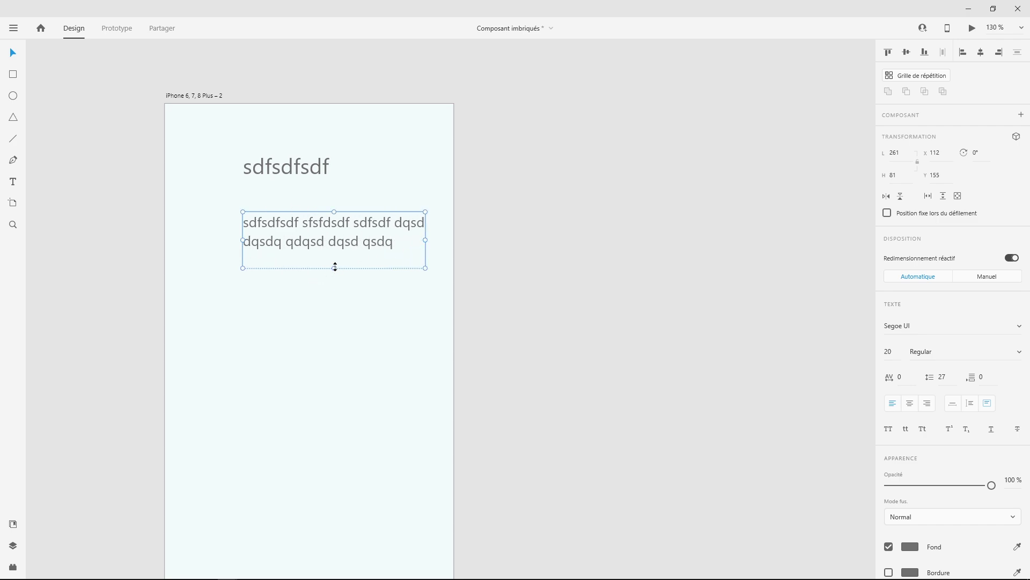
mouse_move(334, 267)
mouse_down()
mouse_move(329, 319)
mouse_move(347, 242)
mouse_move(331, 356)
mouse_move(343, 272)
mouse_up()
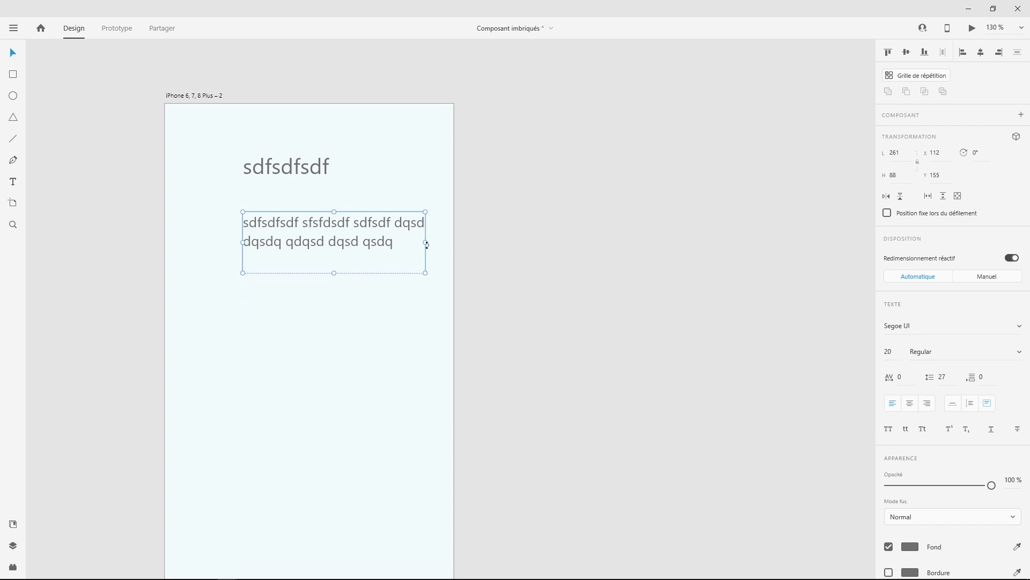
drag(426, 243, 330, 242)
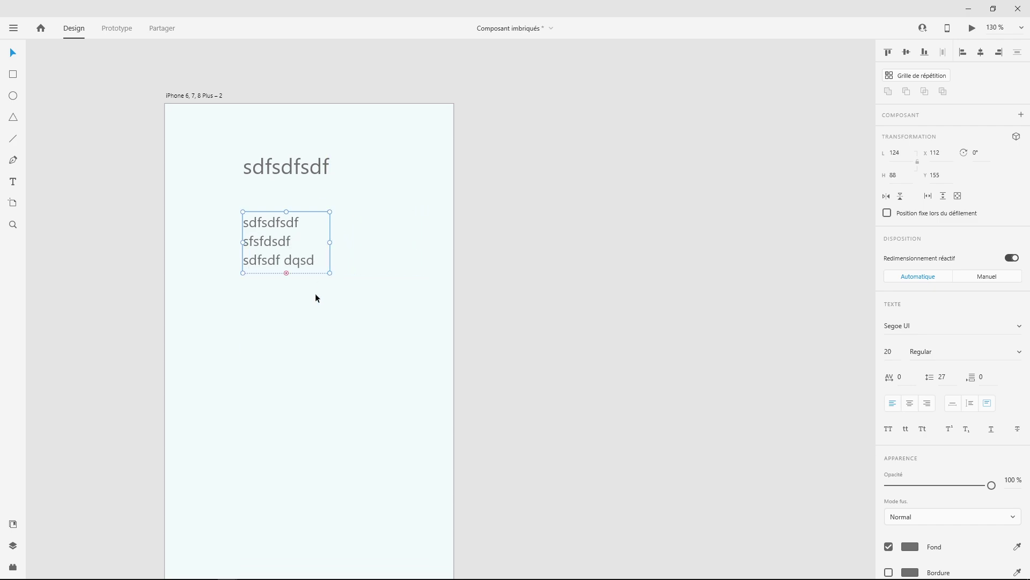
Step: Switch the paragraph box to auto height, narrow it to about 66 wide, and widen it again
double_click(286, 273)
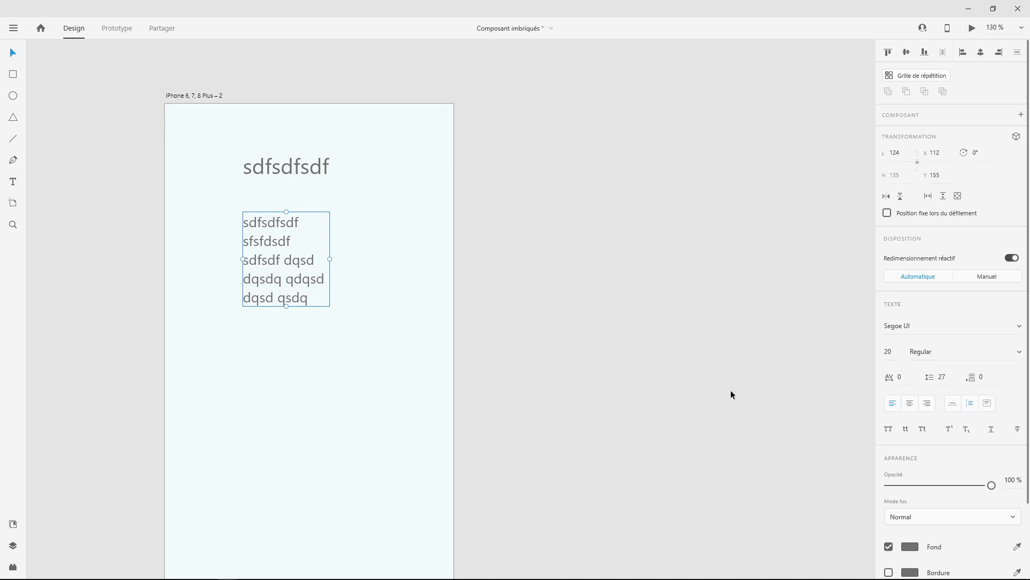
drag(331, 260, 289, 260)
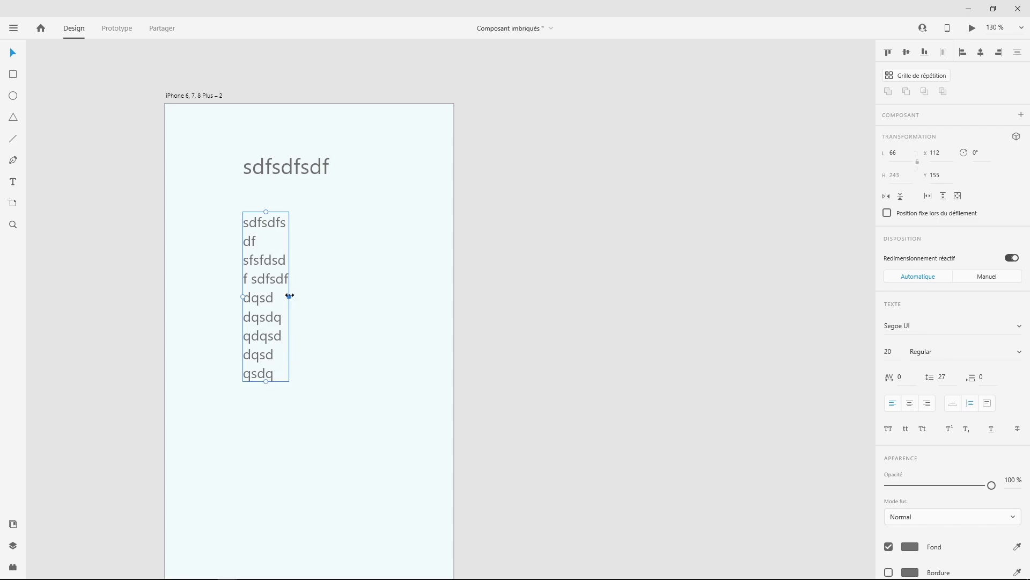
drag(290, 296, 366, 294)
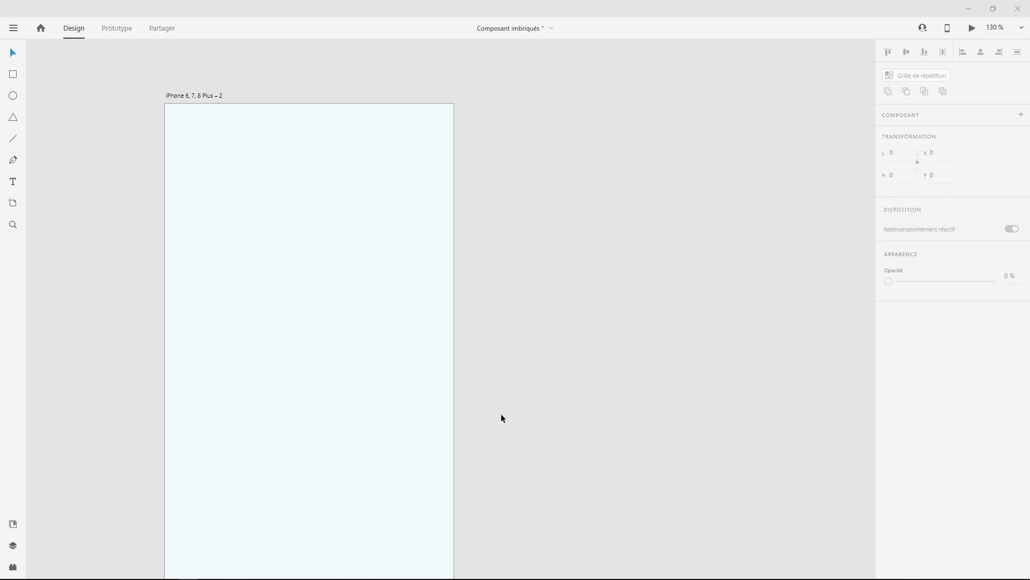
Step: Open the document assets and review the library management and publishing options, leaving the file unpublished
drag(254, 335, 306, 309)
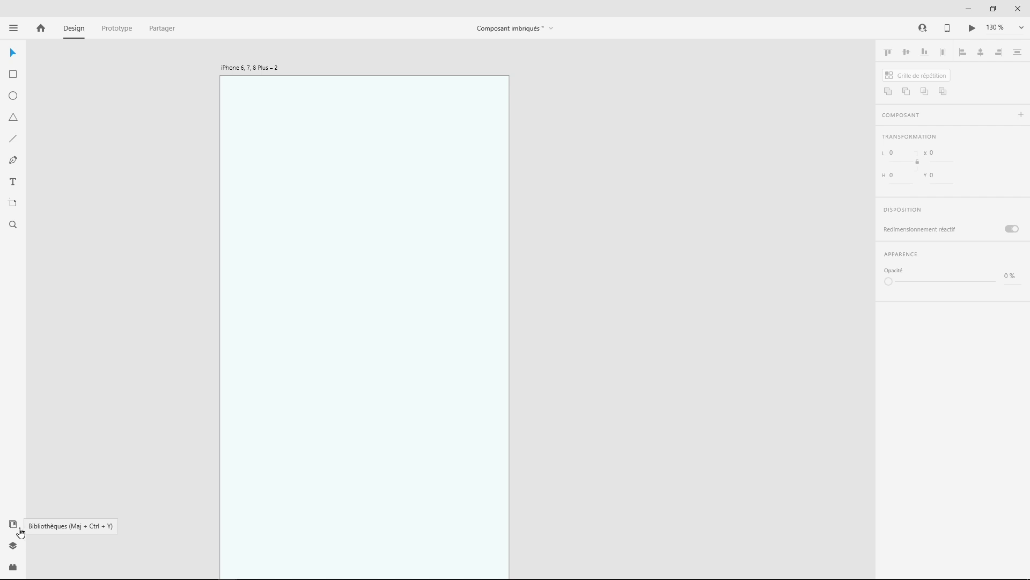
click(12, 531)
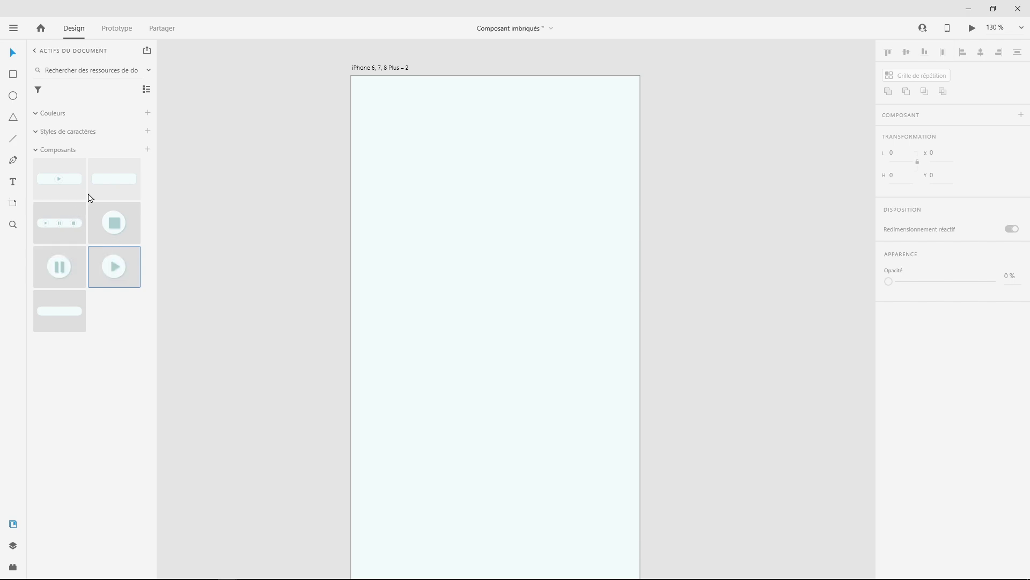
click(147, 52)
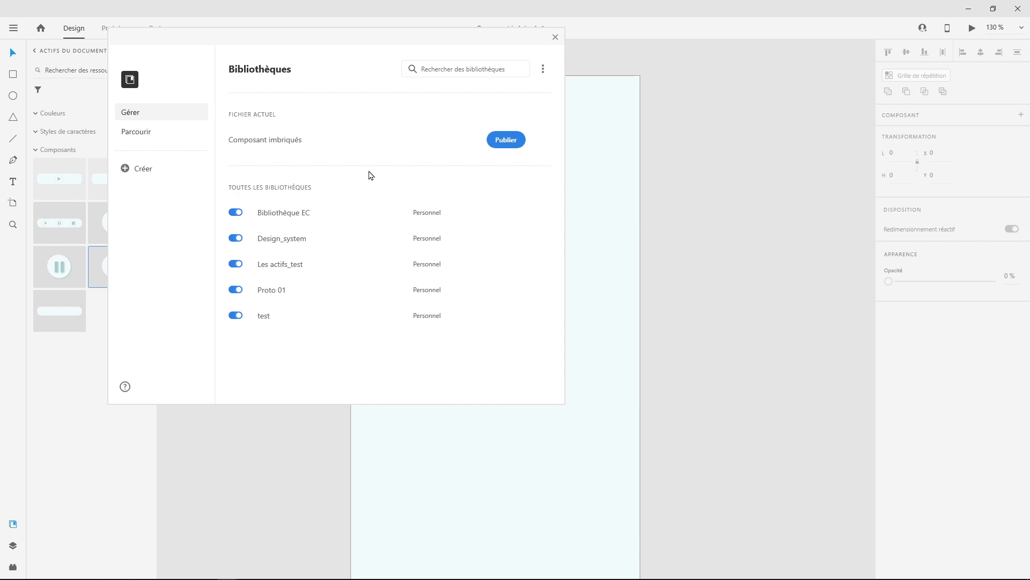
click(555, 37)
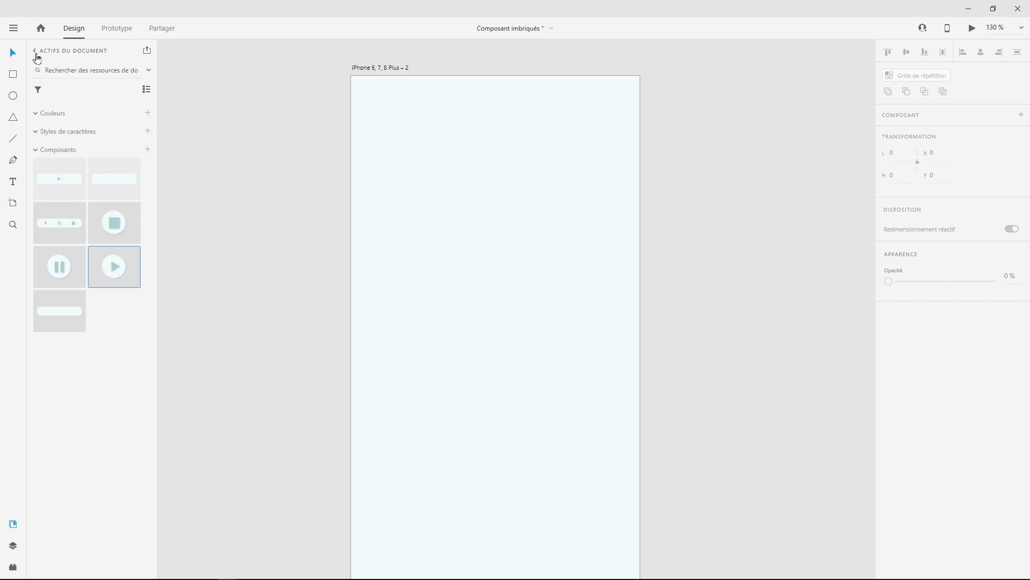
Step: Go back to the list of all libraries and open the Design_system library
click(34, 52)
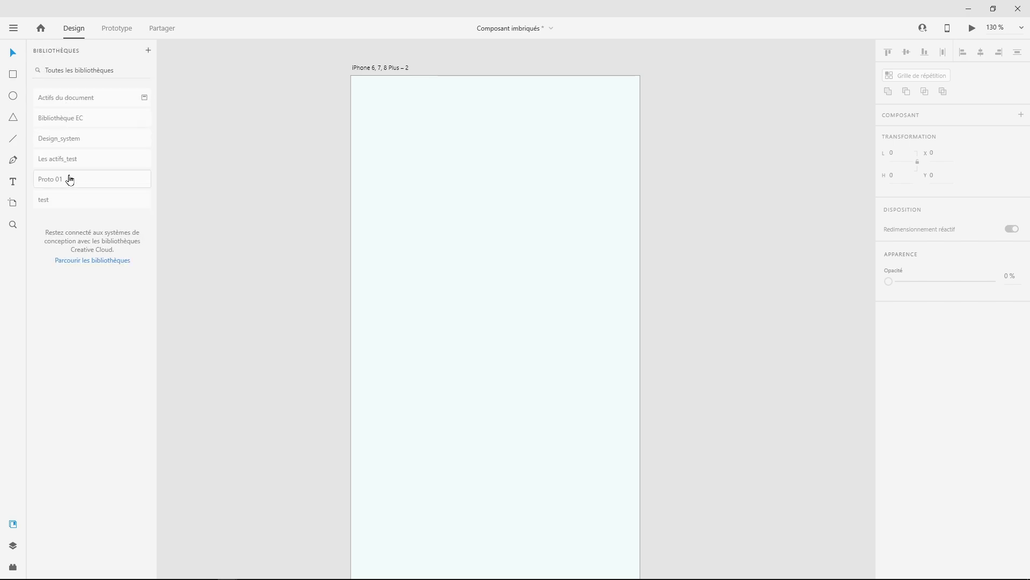
click(65, 142)
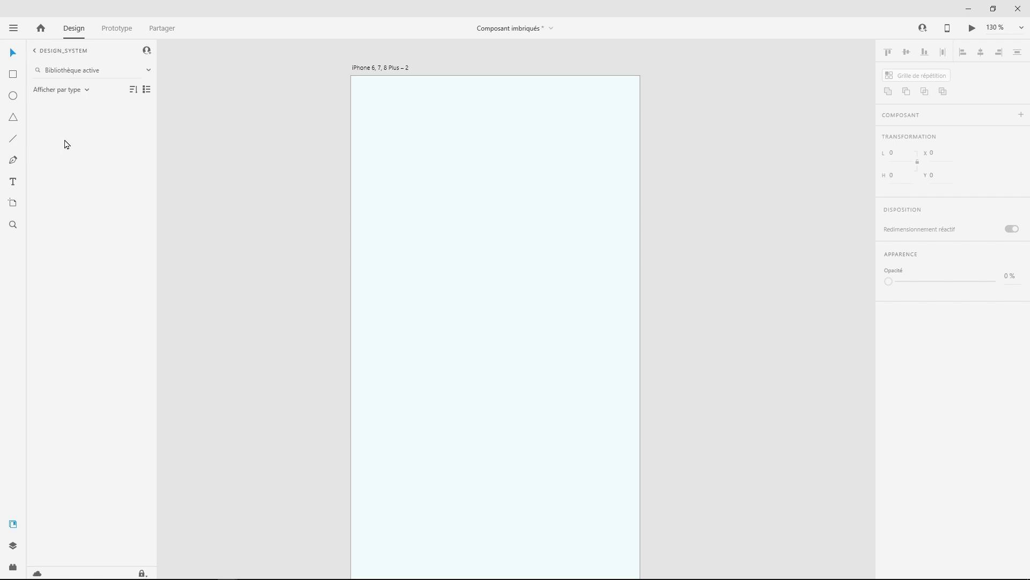